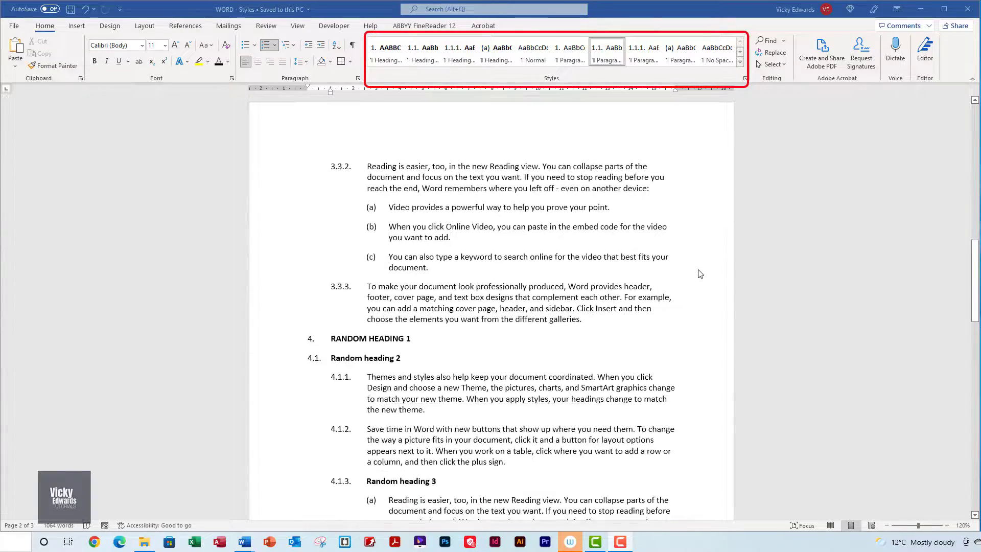
scroll(700, 274, down, 3)
scroll(701, 274, up, 10)
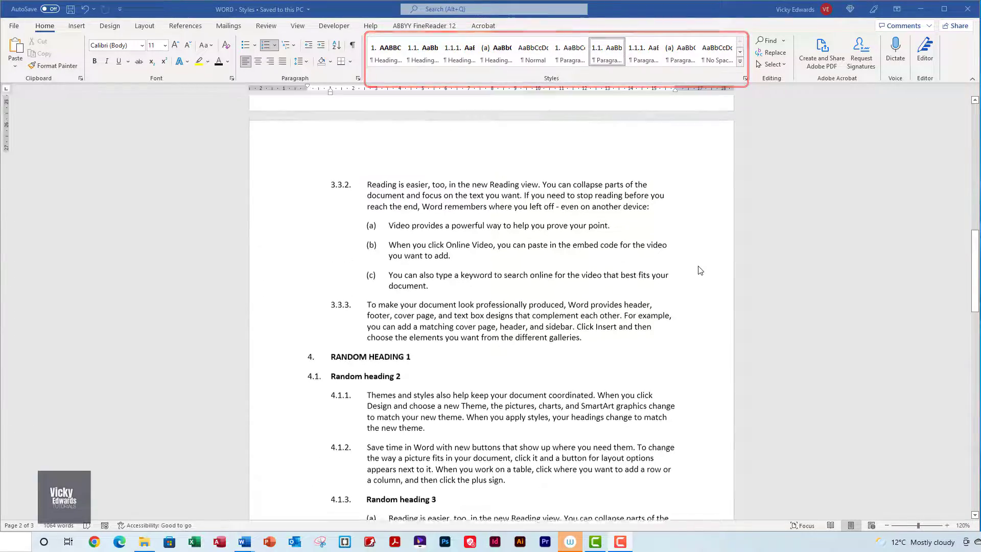
scroll(698, 266, up, 11)
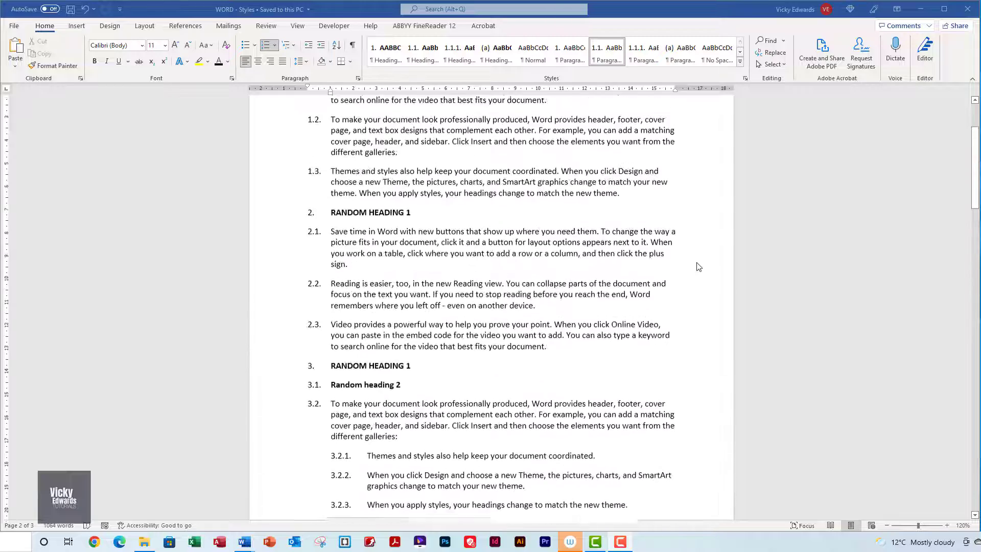
scroll(699, 267, up, 1)
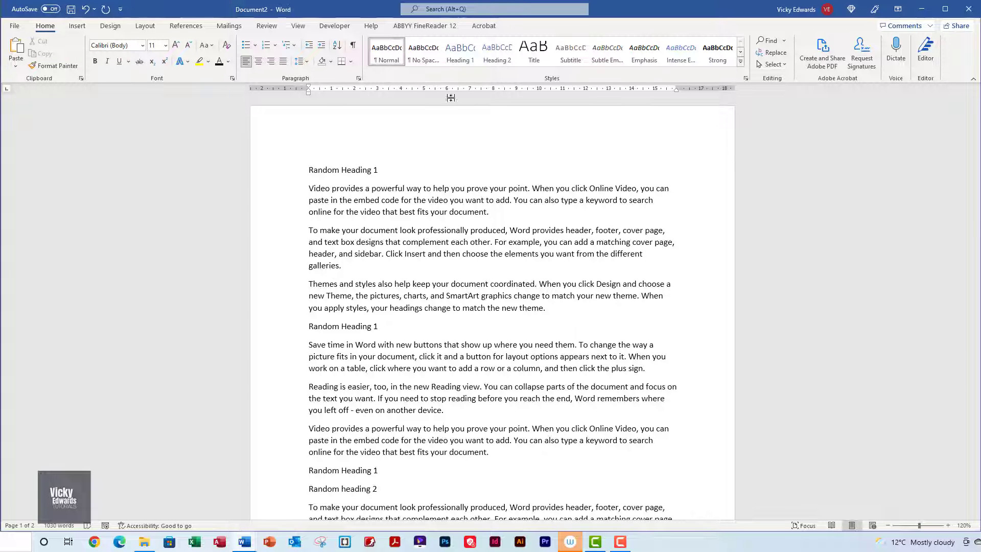
Open the Styles pane and place it floating beside the document page.
click(746, 79)
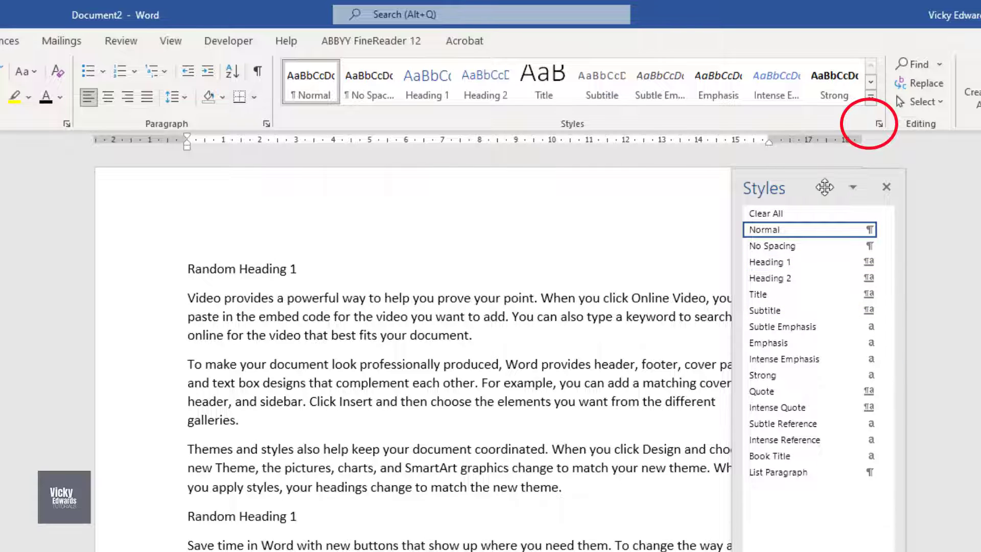
drag(825, 186, 958, 186)
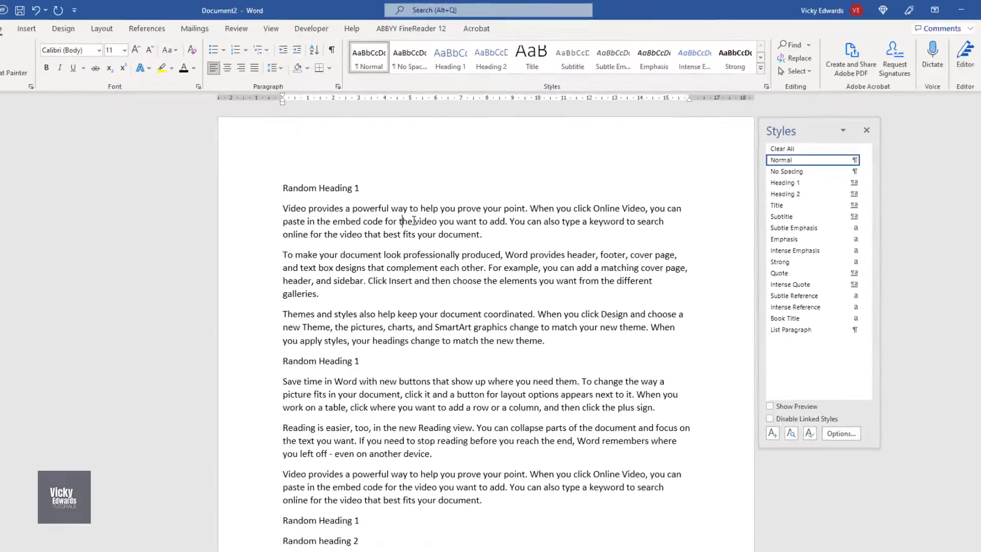
Bring up the Apply Styles pane, move it beside the page, and close it again.
key(ctrl+shift+s)
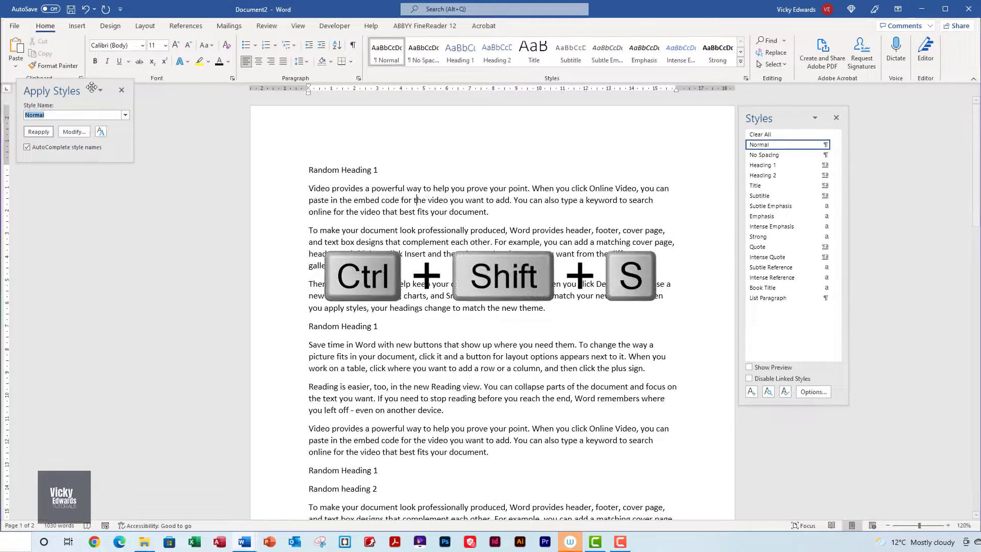
drag(90, 85, 191, 145)
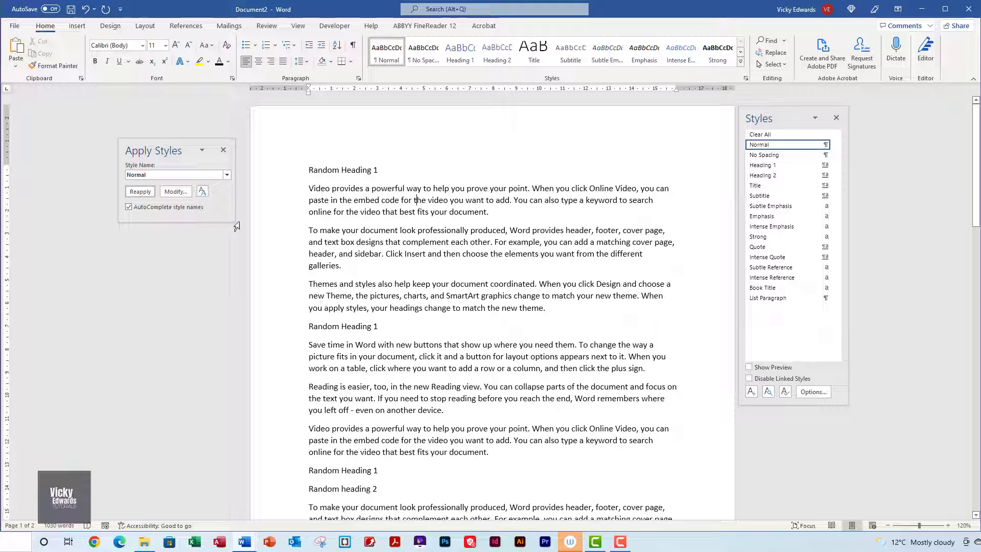
click(224, 149)
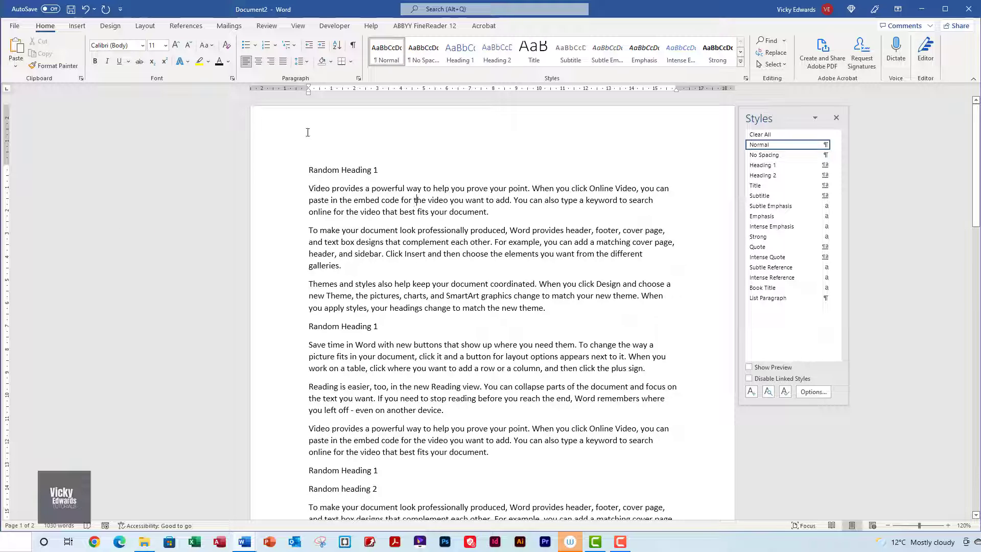
Switch to Draft view and show the style area with a pane width of 3 cm, adjusting its border in the document.
click(298, 25)
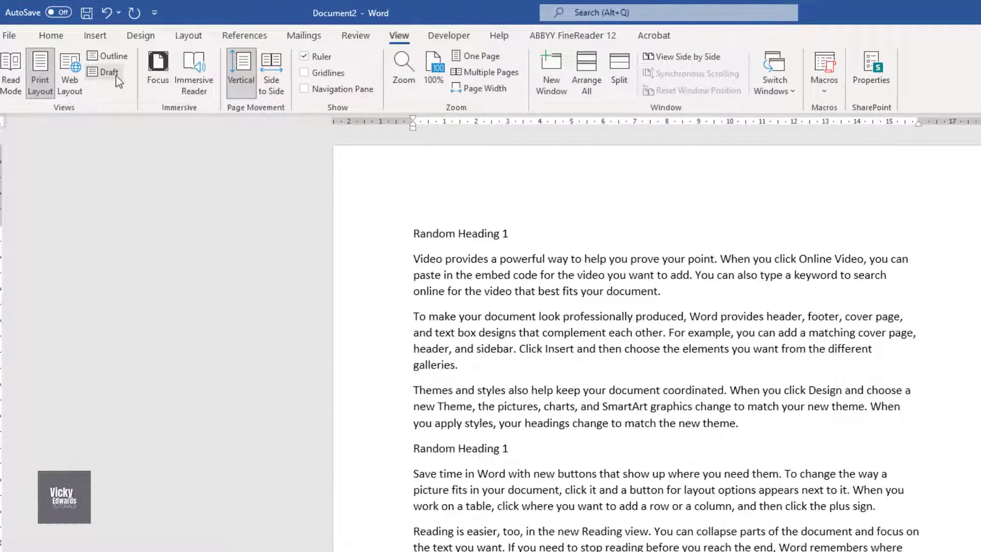
click(109, 72)
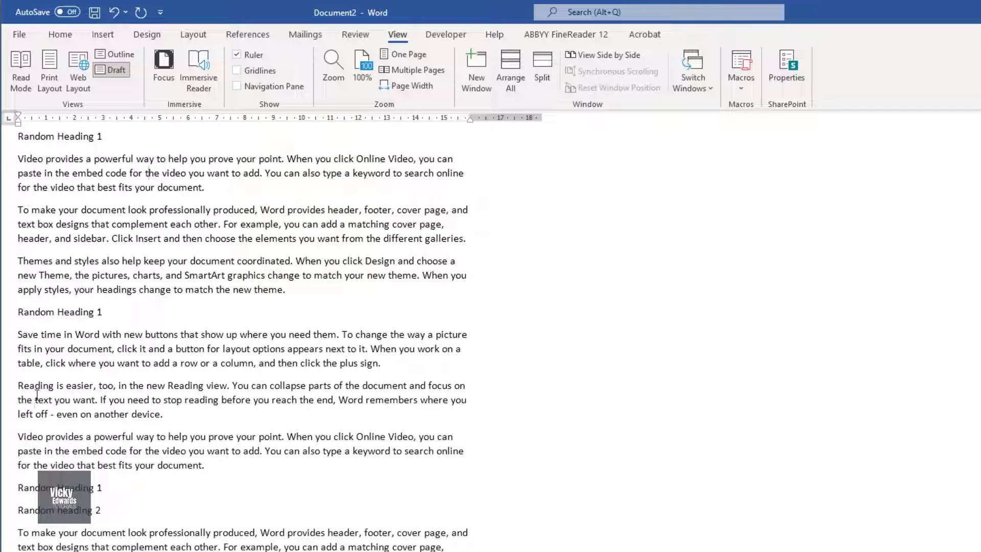
click(21, 34)
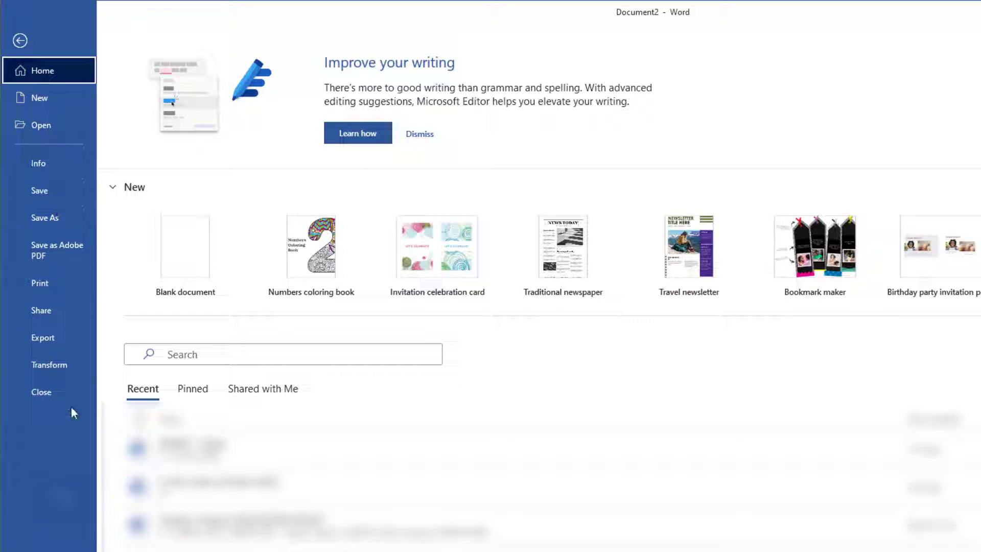
click(72, 542)
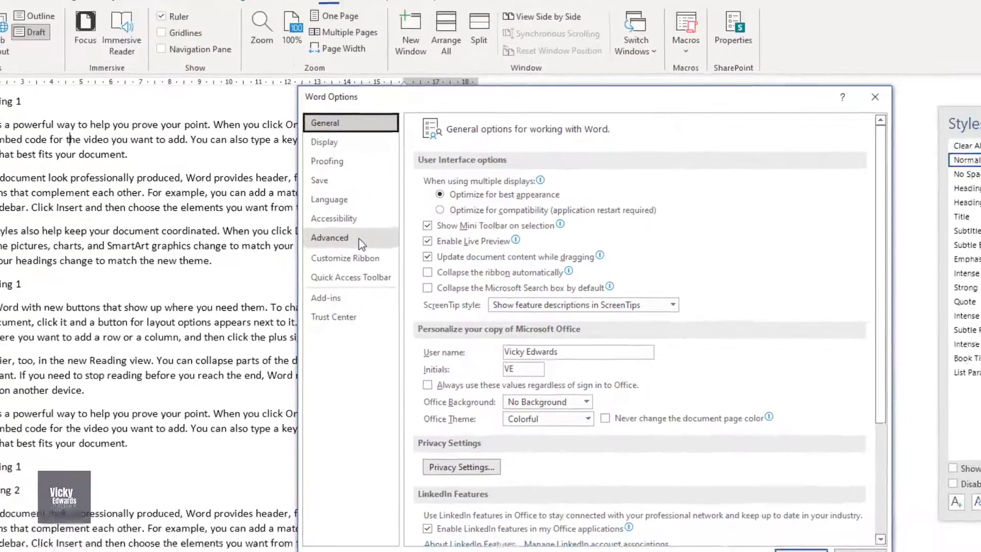
click(359, 238)
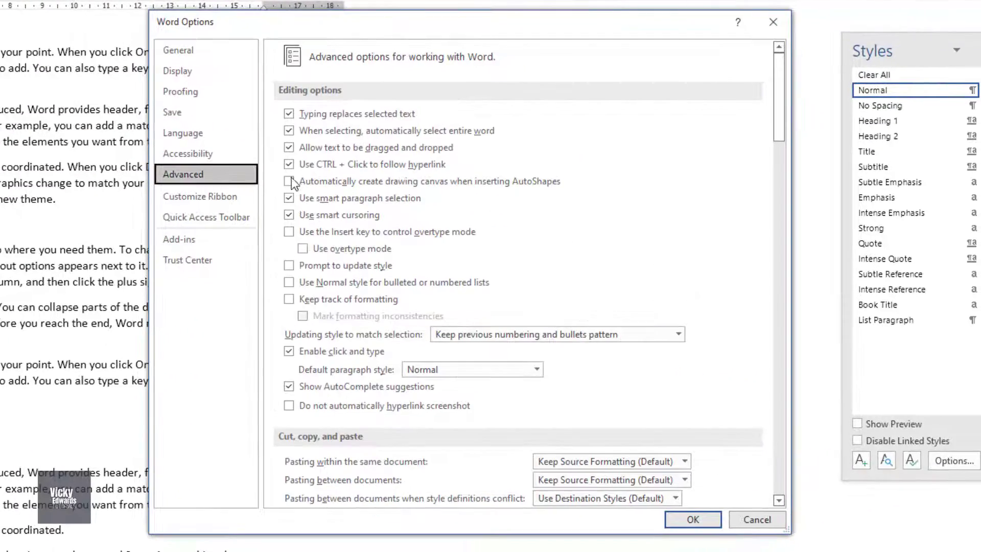
drag(776, 129, 760, 316)
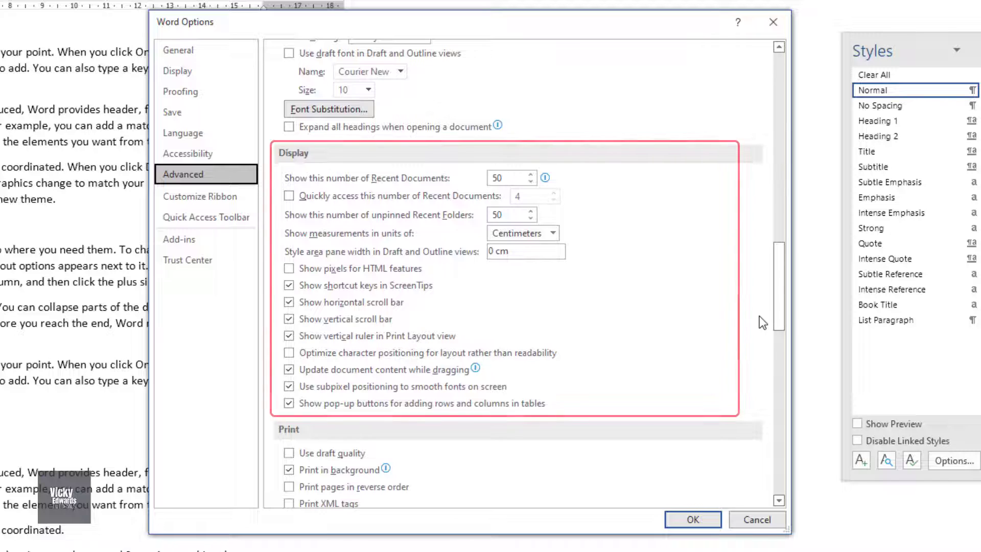
double_click(492, 251)
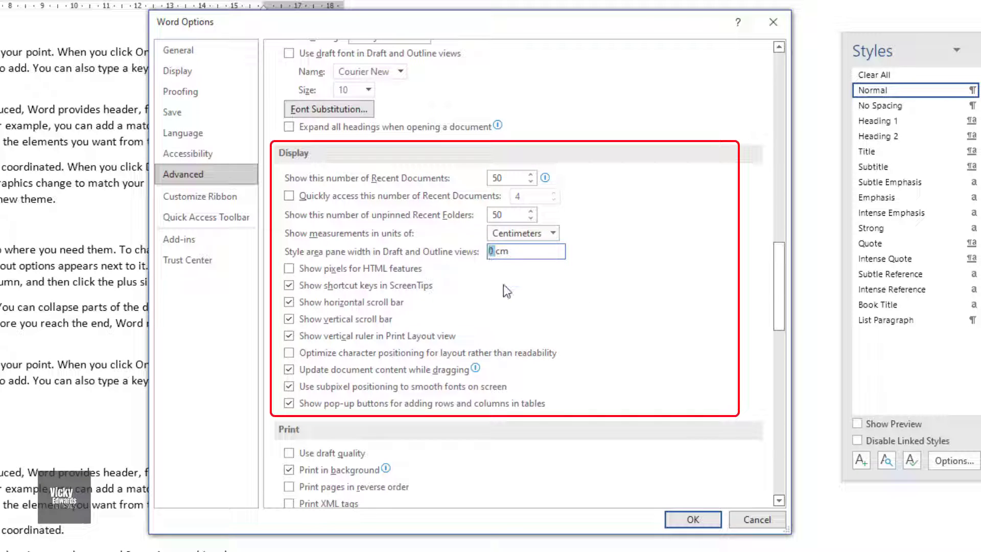
text(3)
click(693, 519)
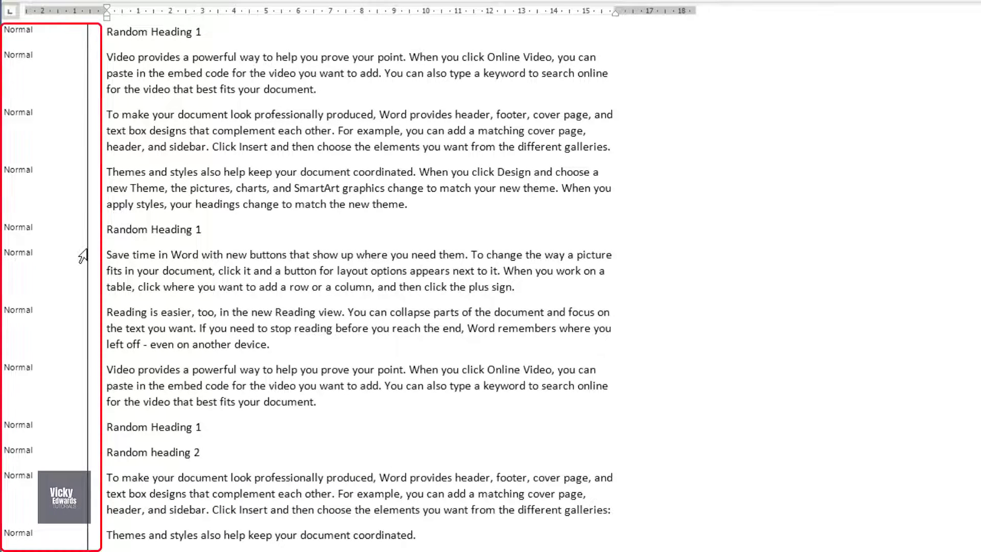
drag(86, 248, 120, 249)
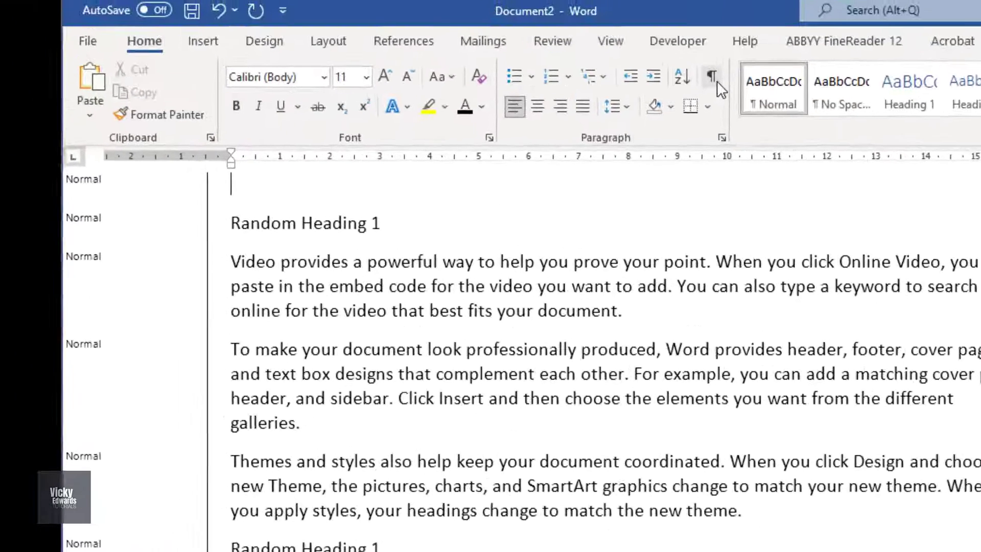
Show the formatting marks and apply the 1., 1.1., 1.1.1. multilevel list to the empty first paragraph.
click(712, 77)
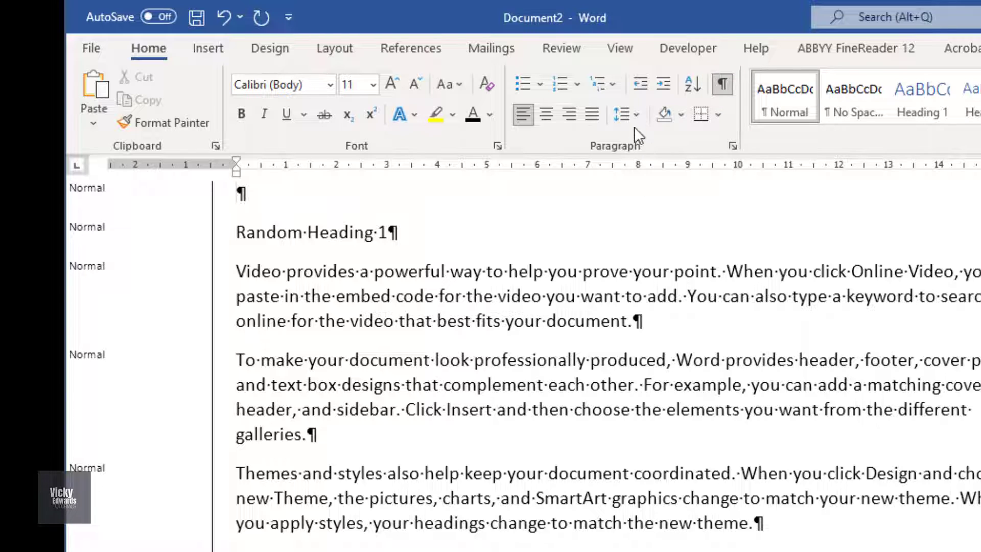
click(615, 87)
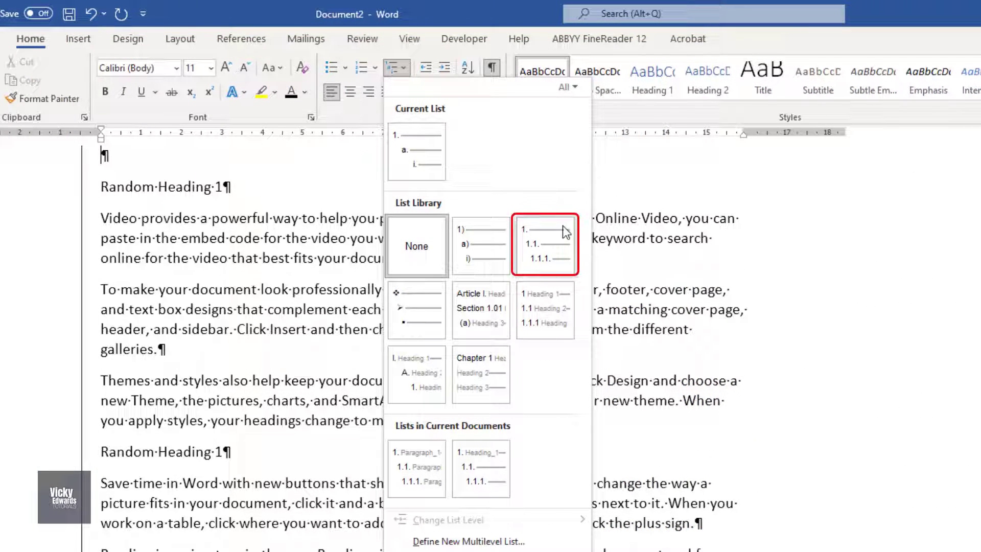
click(554, 248)
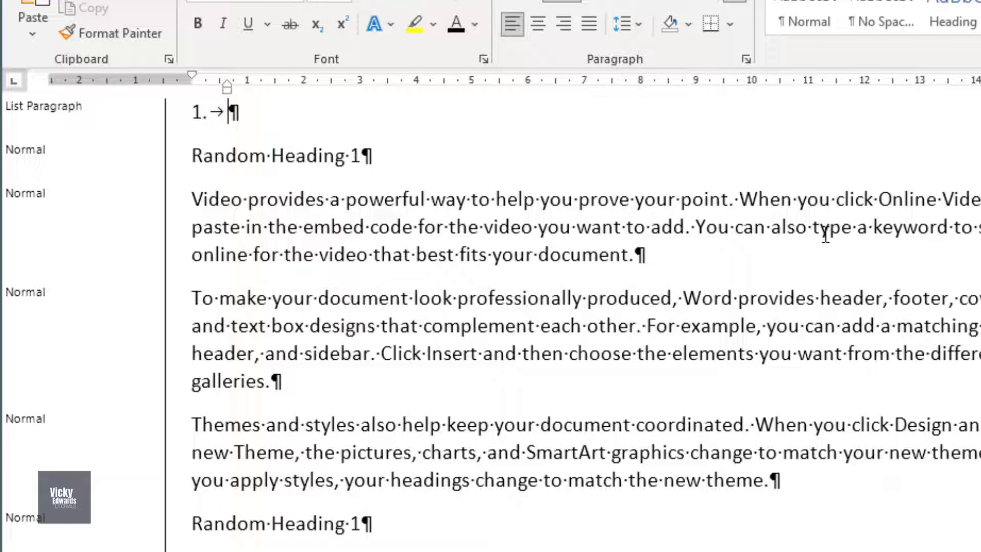
Enter "Heading 1" and "Paragraph 1" as two first-level items of the numbered list.
text(Heading )
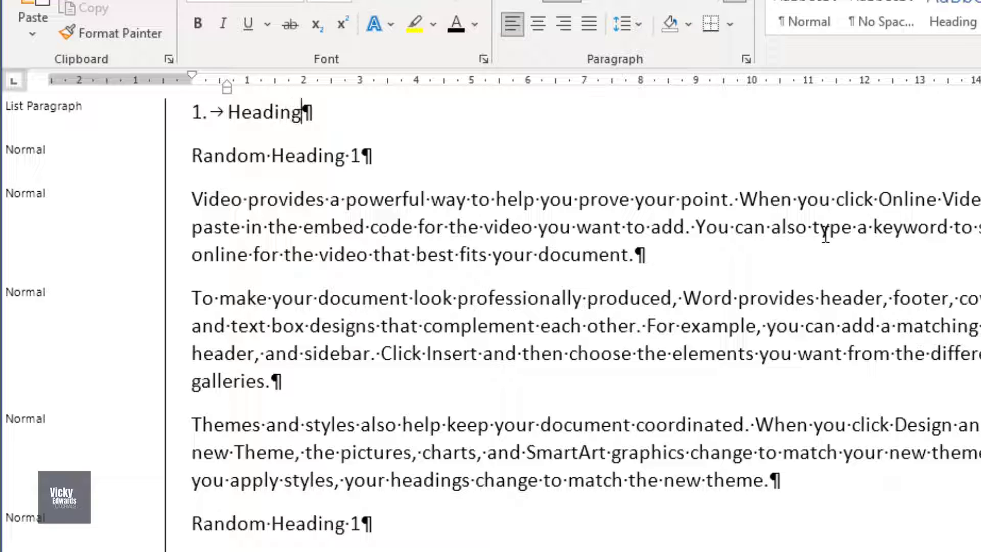
text(1)
key(Return)
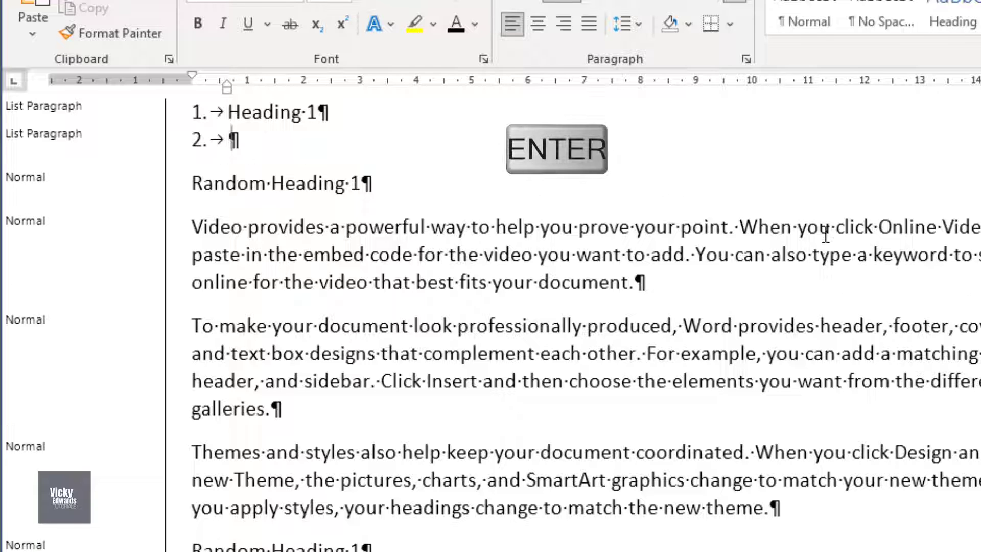
text(Para)
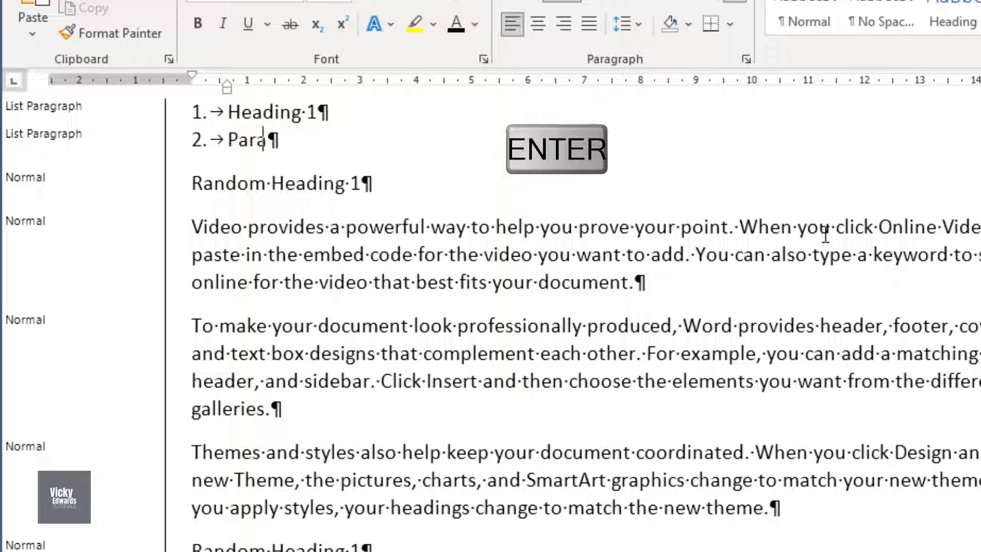
text(graph 1)
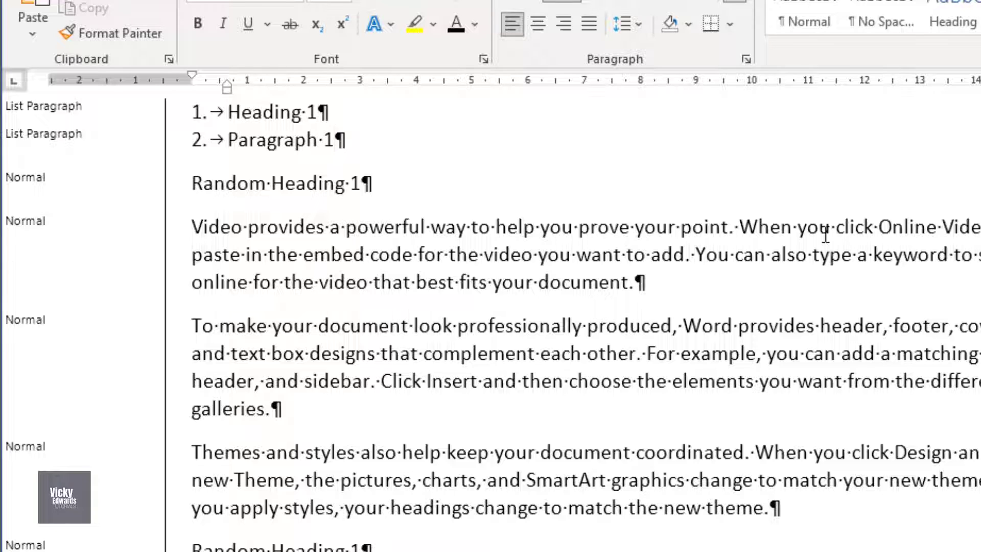
Add "Heading 2" and "Paragraph 2" below Paragraph 1 as second-level list items.
key(Return)
key(Tab)
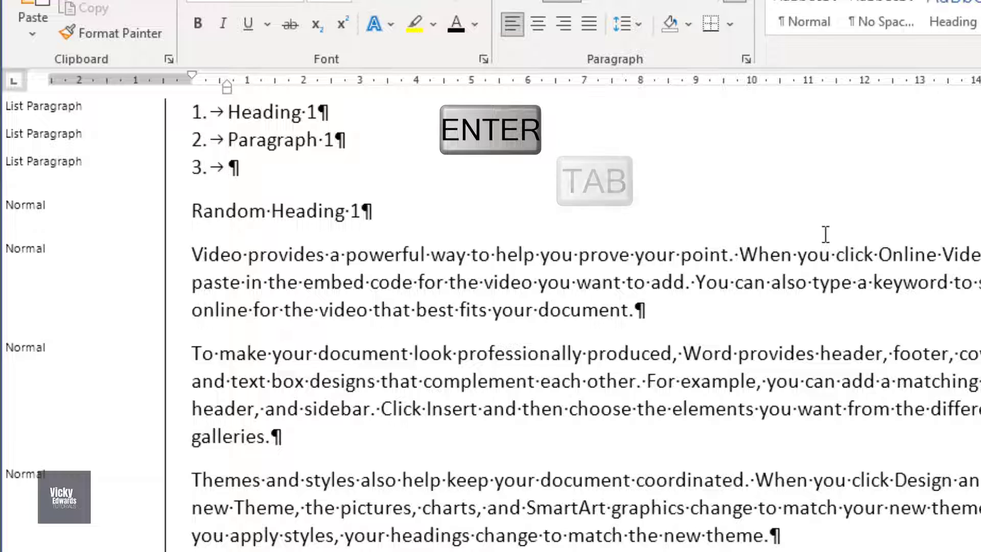
key(Tab)
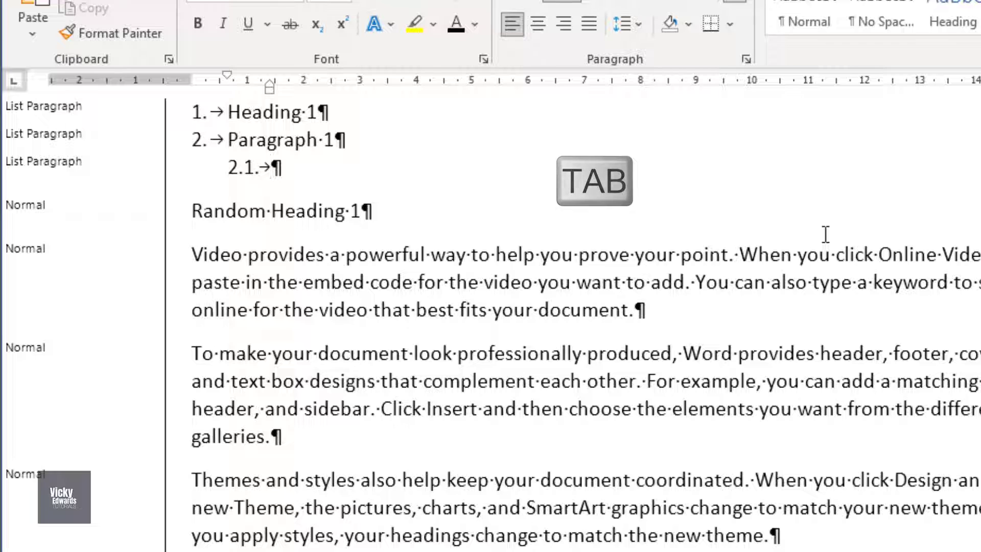
text(Heading )
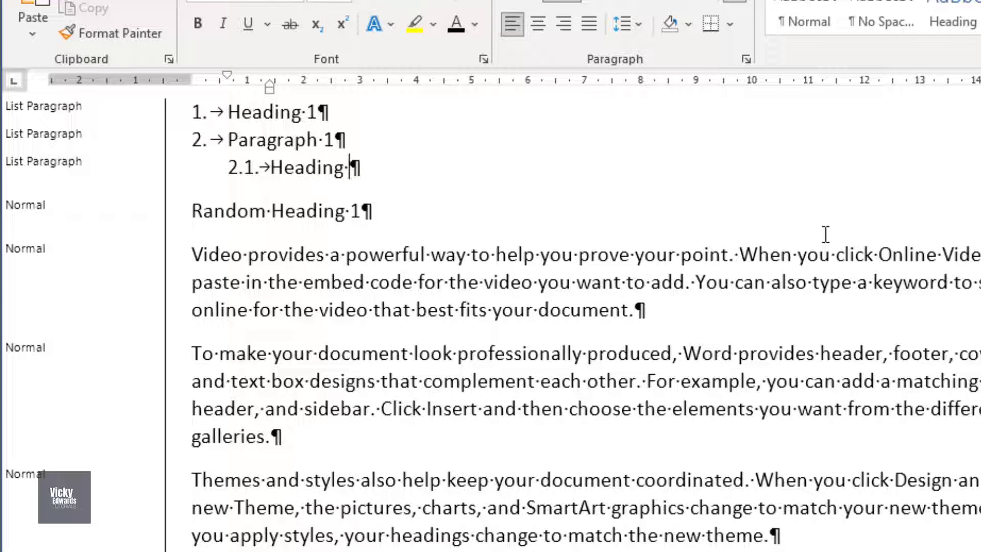
text(2)
key(Return)
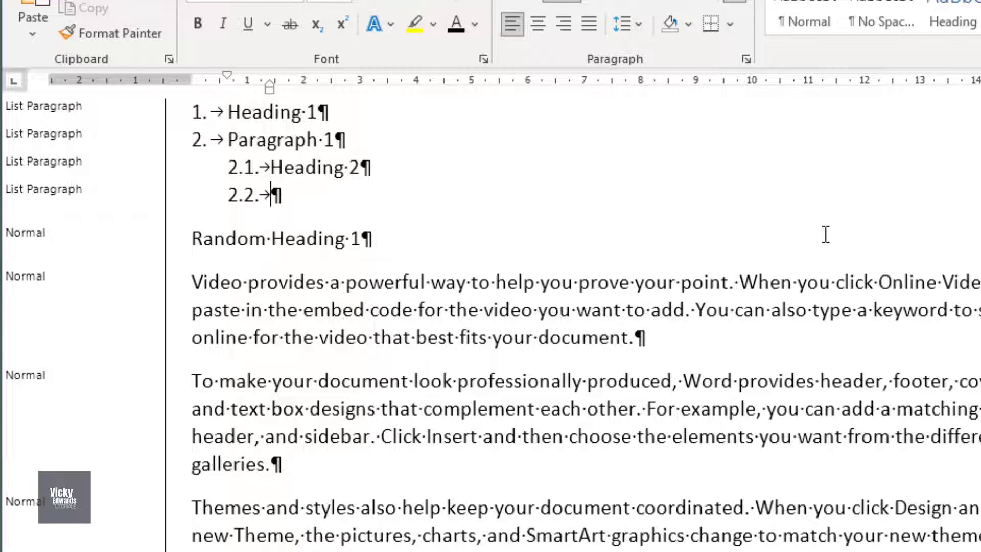
text(Paragrap)
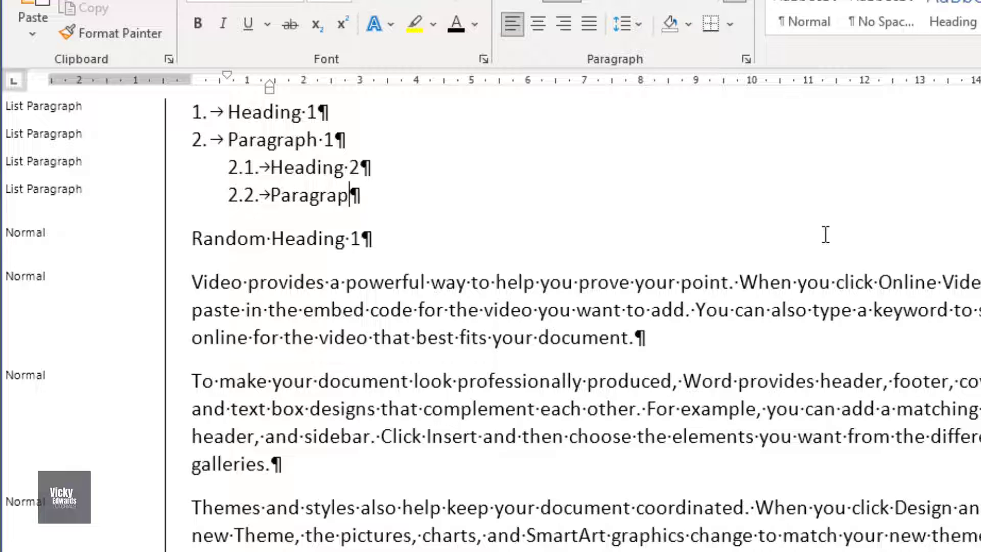
text(h 2)
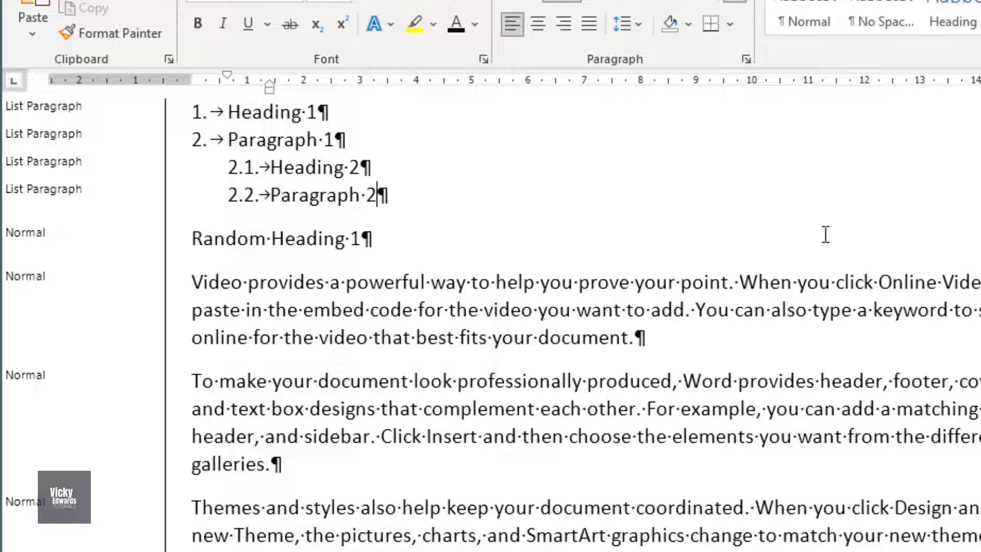
Add "Heading 3" and "Paragraph 3" below Paragraph 2 as third-level list items.
key(Return)
key(Tab)
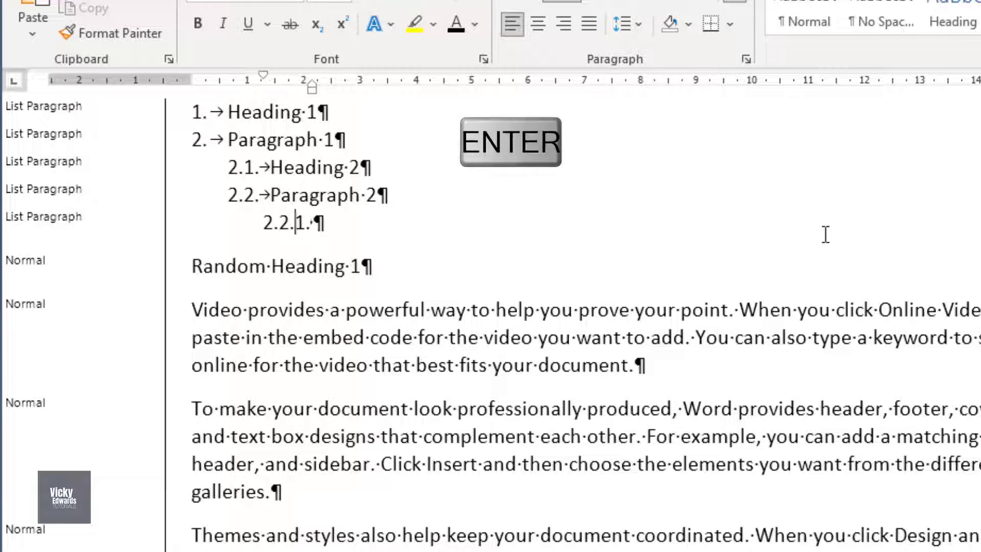
text(He)
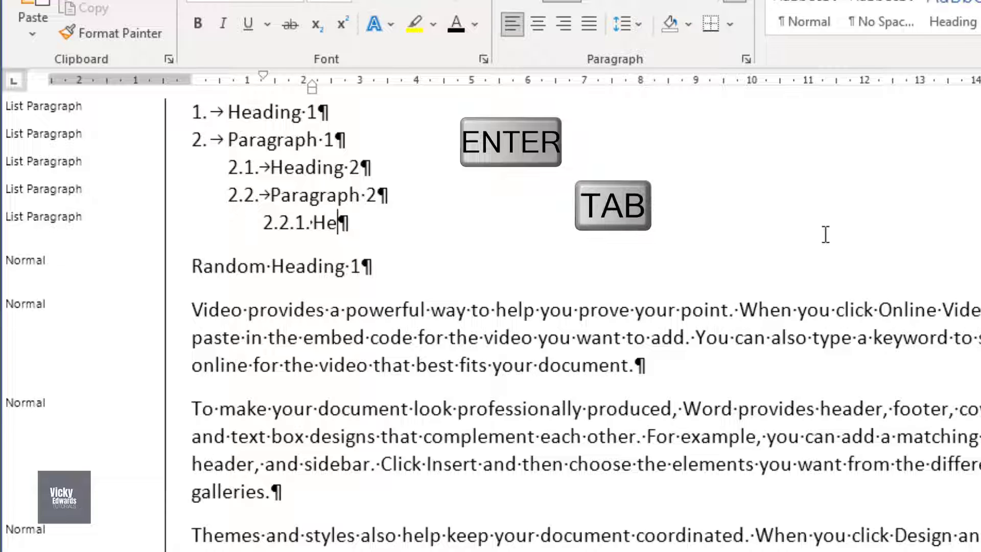
text(ading )
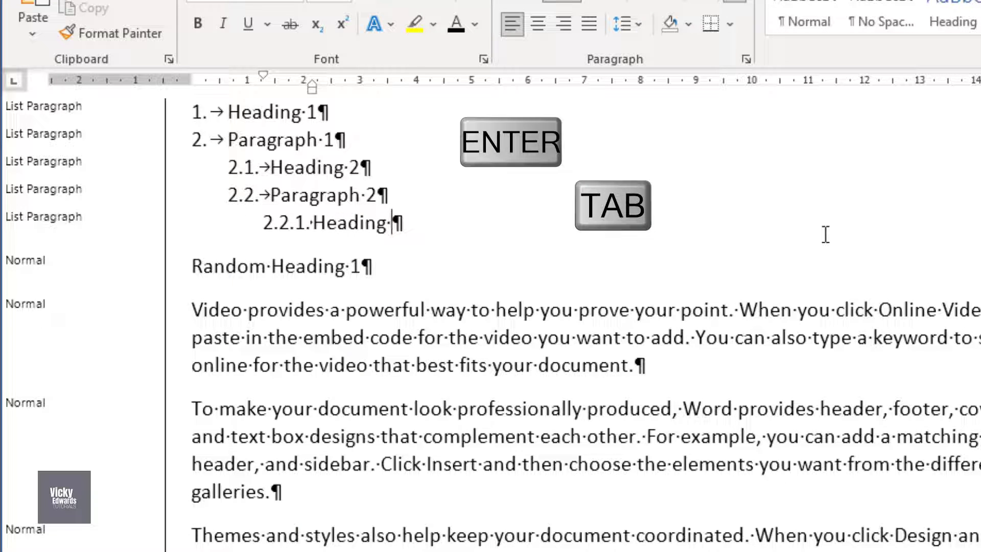
text(3)
key(Return)
text(Parag)
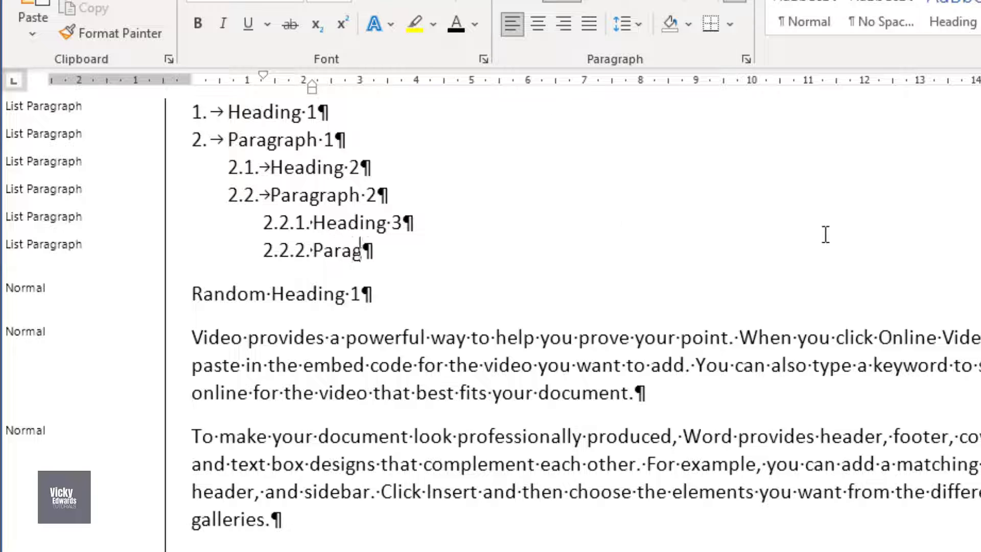
text(raph 3)
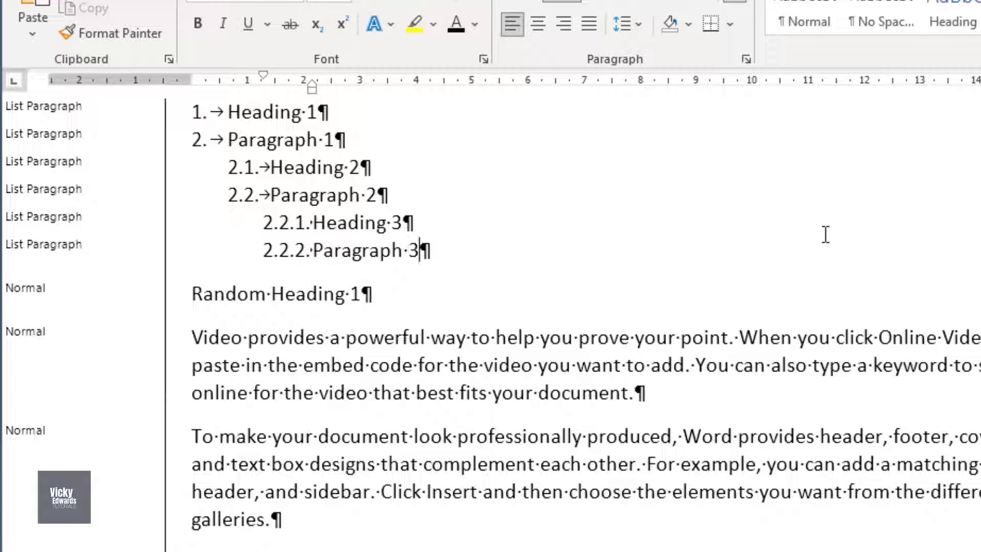
Add "Heading 4" and "Paragraph 4" below Paragraph 3 as fourth-level list items.
key(Return)
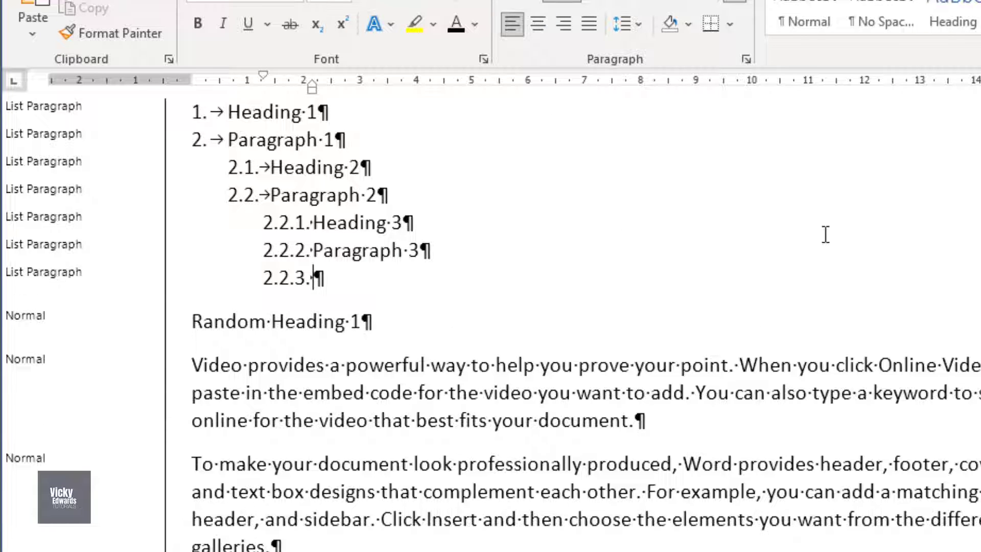
key(Tab)
text(Headi)
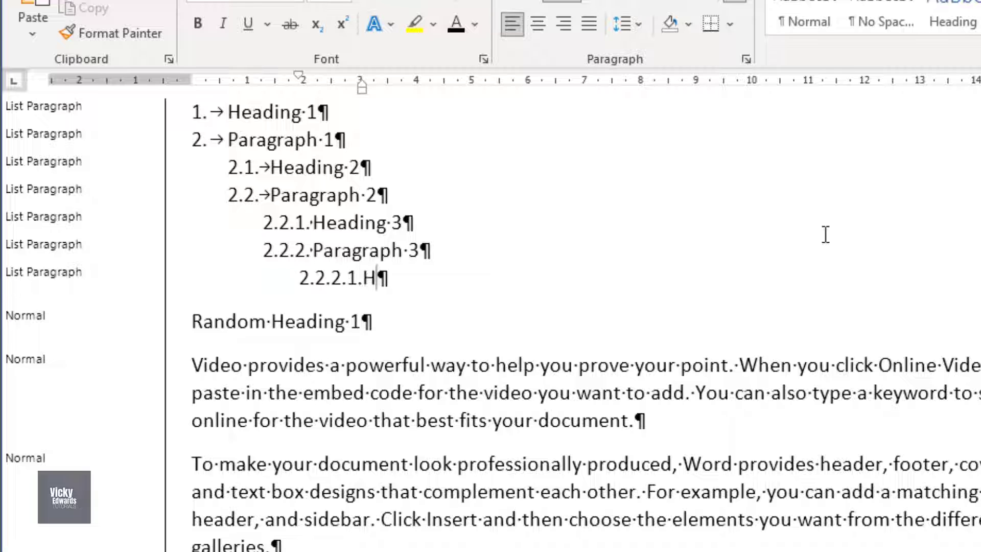
text(4)
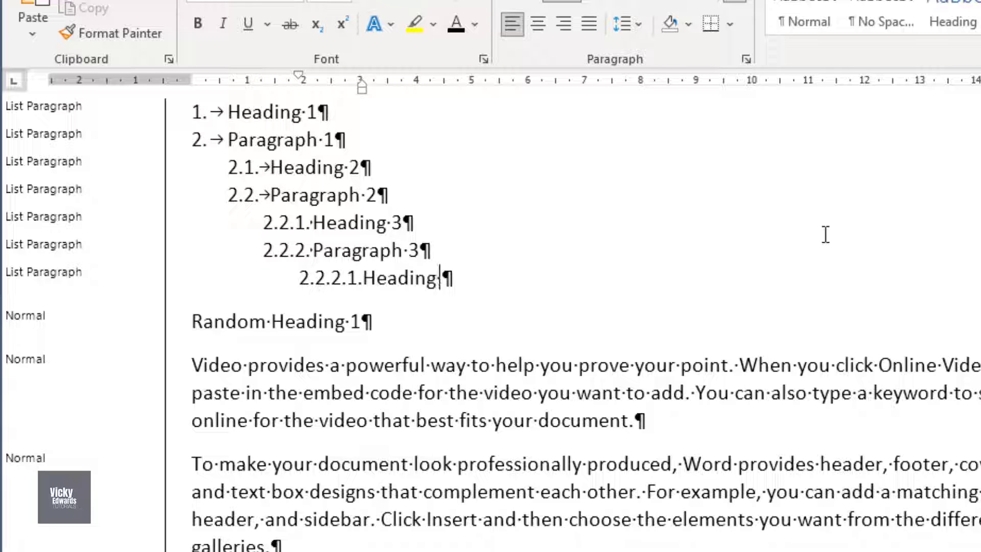
key(Return)
text(Paragraph)
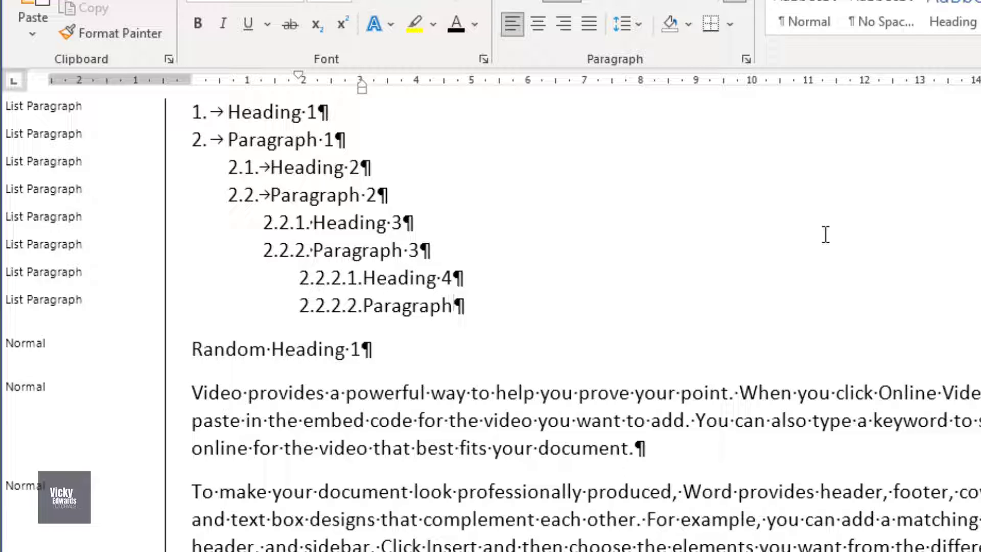
text( 4)
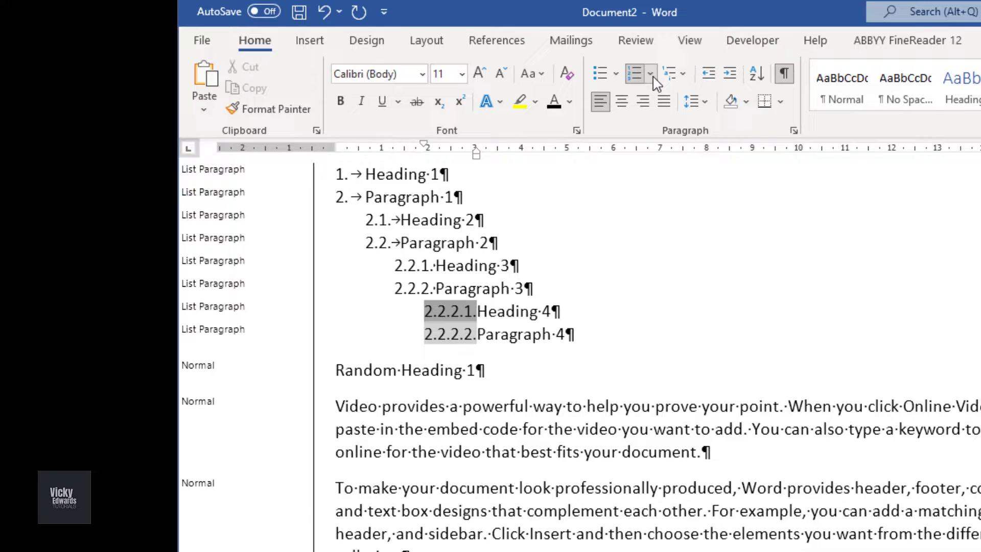
Change the numbering of Heading 4 and Paragraph 4 to the (a), (b), (c) format.
click(652, 76)
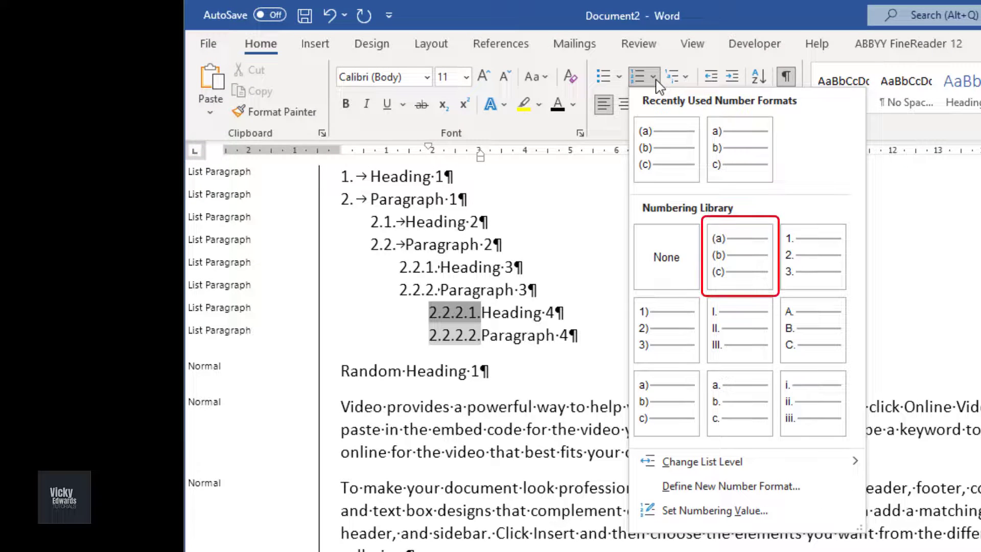
click(728, 256)
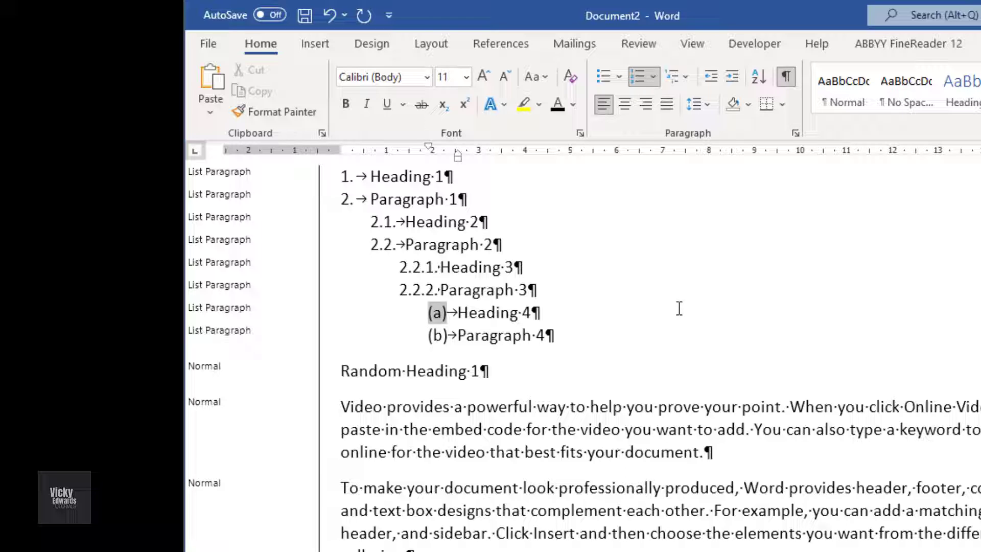
click(633, 348)
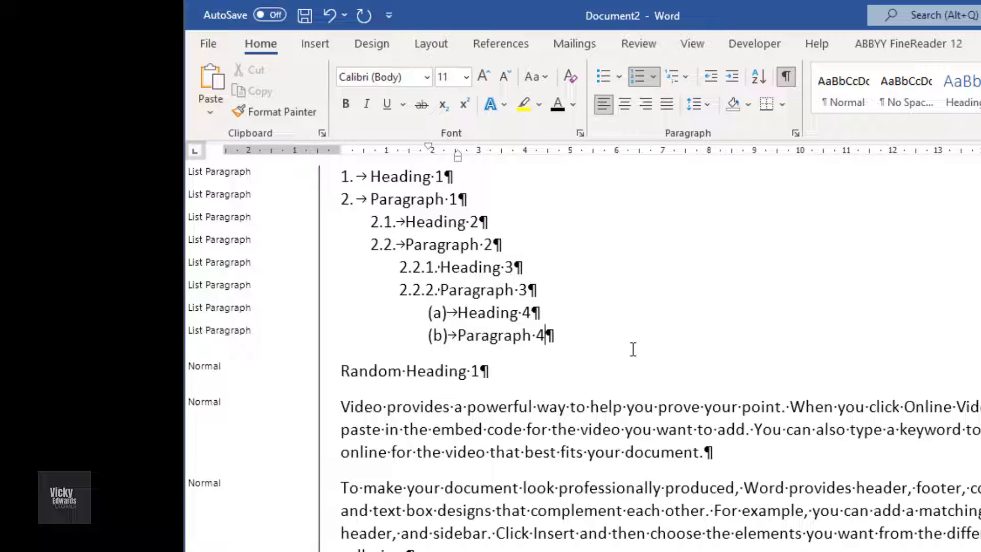
Set the spacing of all eight list items to 10 pt before and after, and allow space between paragraphs of the same style.
drag(629, 346, 375, 176)
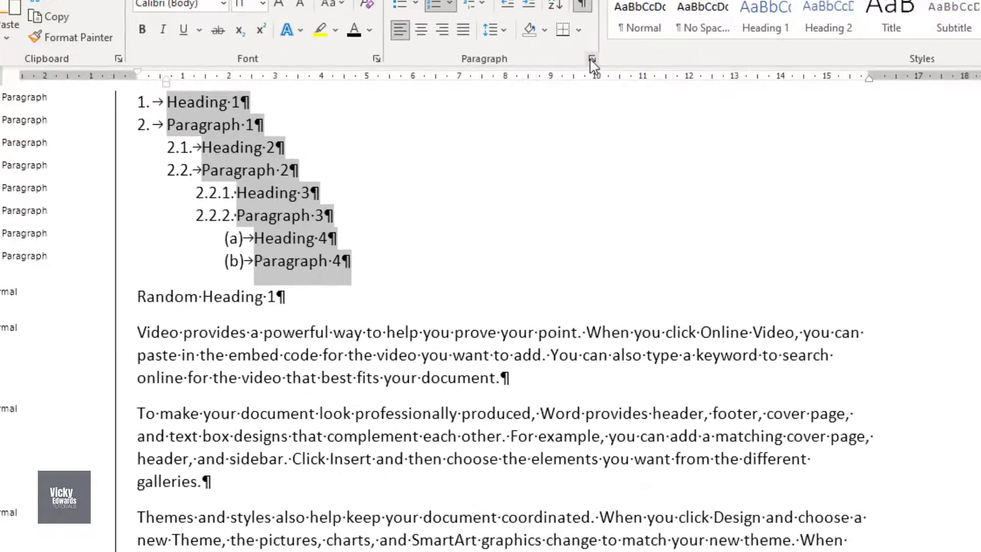
click(796, 133)
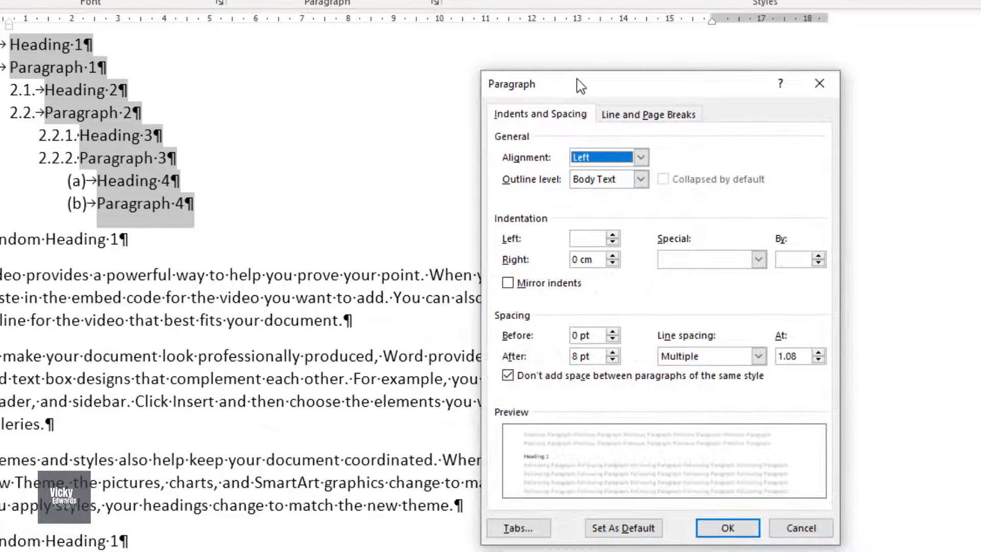
drag(574, 82, 418, 41)
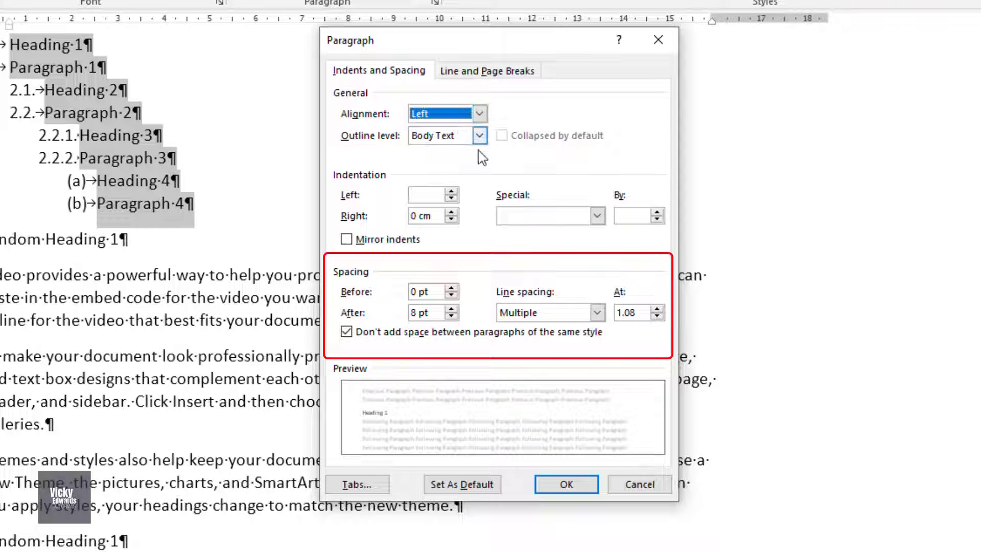
double_click(419, 294)
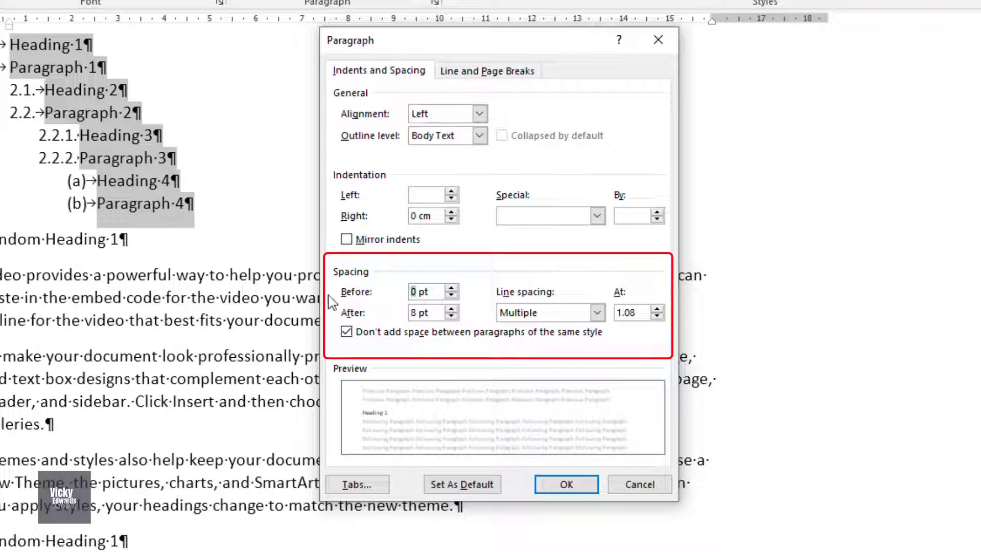
text(10)
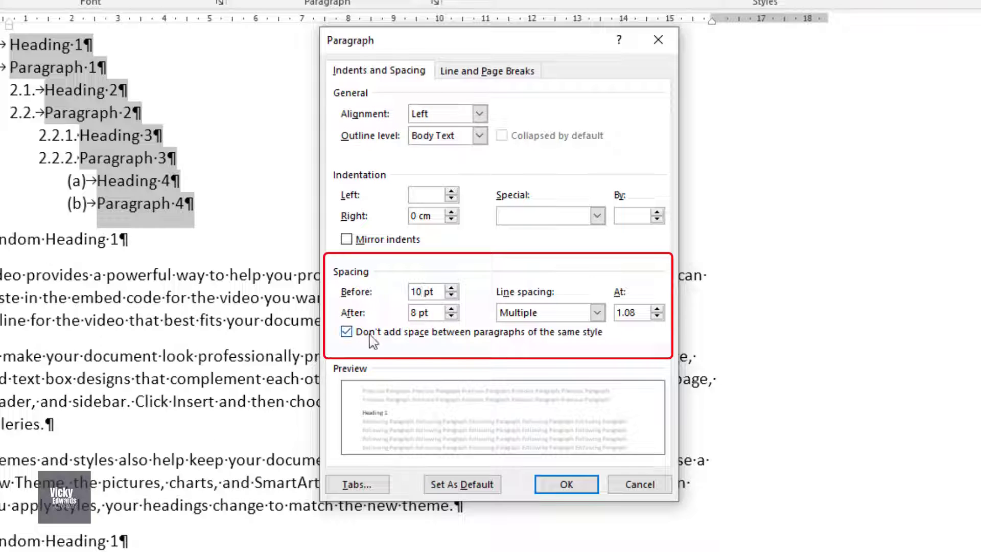
double_click(415, 312)
text(10)
click(350, 338)
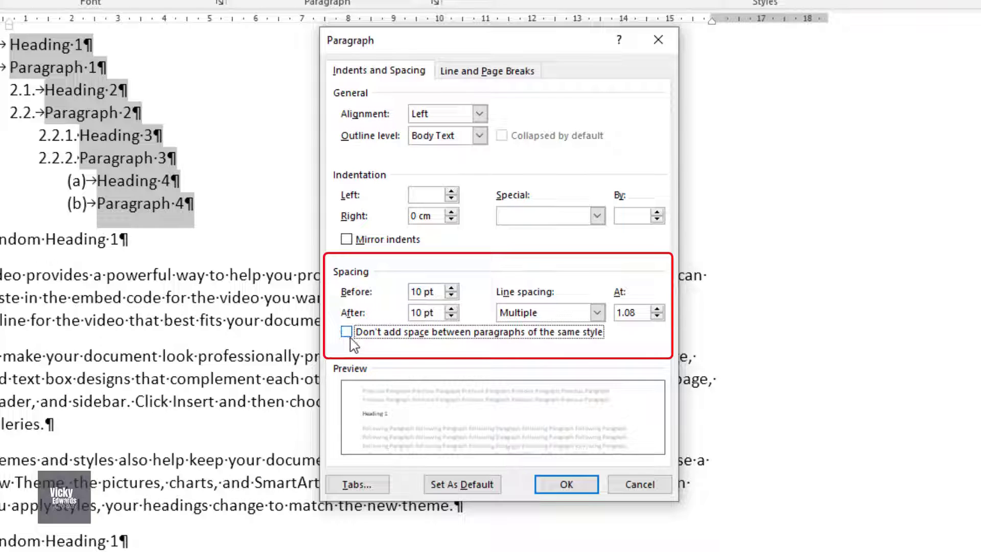
Set the line spacing of the list items to Single and apply the paragraph settings.
click(597, 312)
click(588, 324)
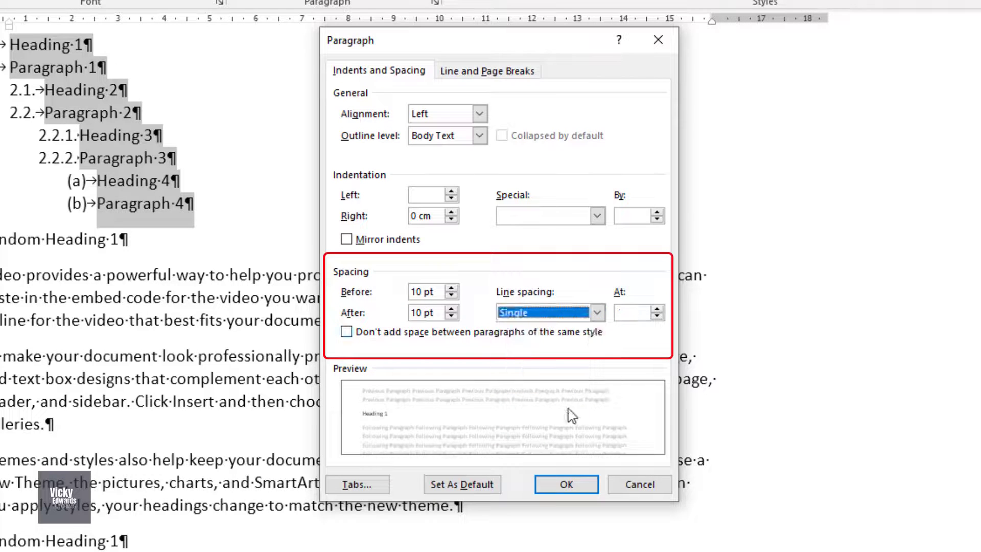
click(566, 484)
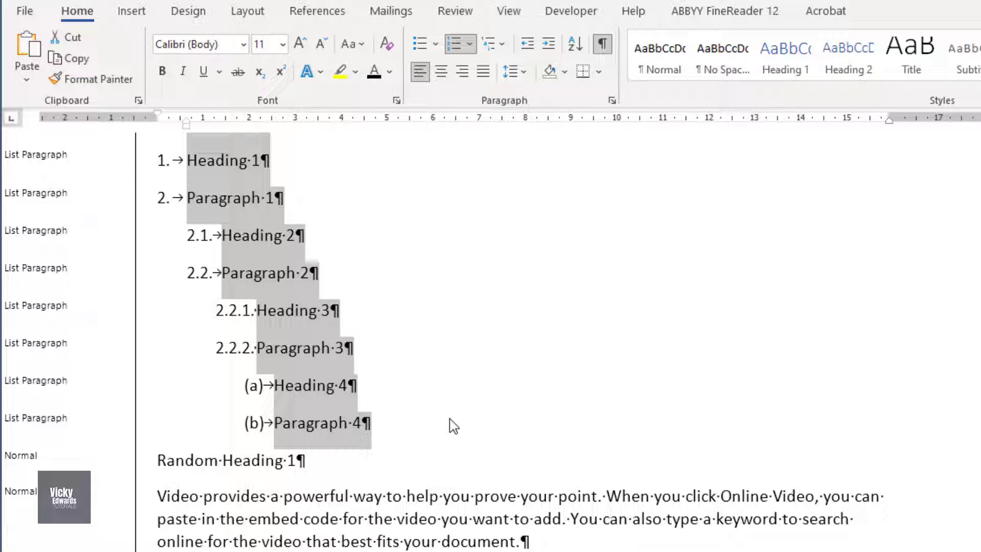
Set the hanging indent of the Heading 1 and Paragraph 1 list items to 1 cm.
click(453, 426)
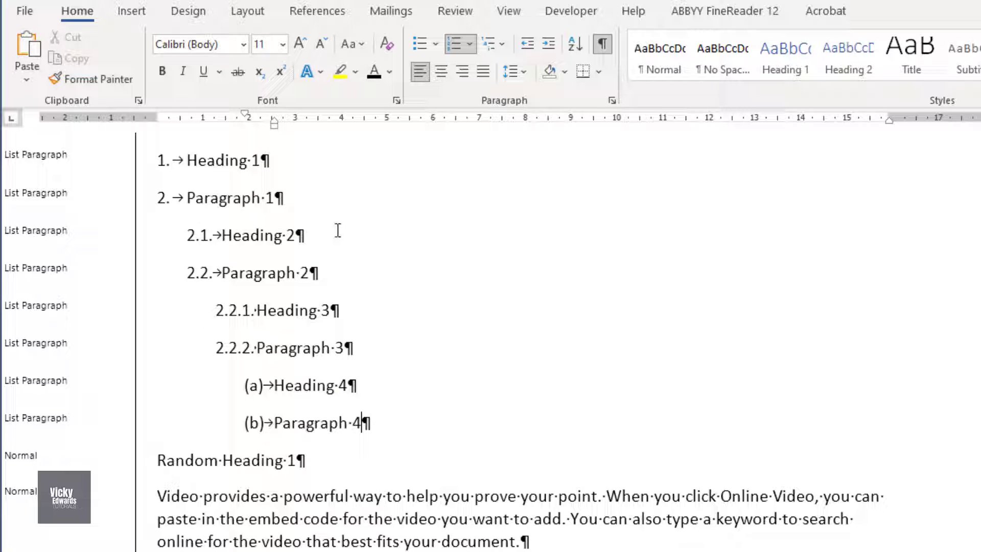
drag(296, 201, 188, 161)
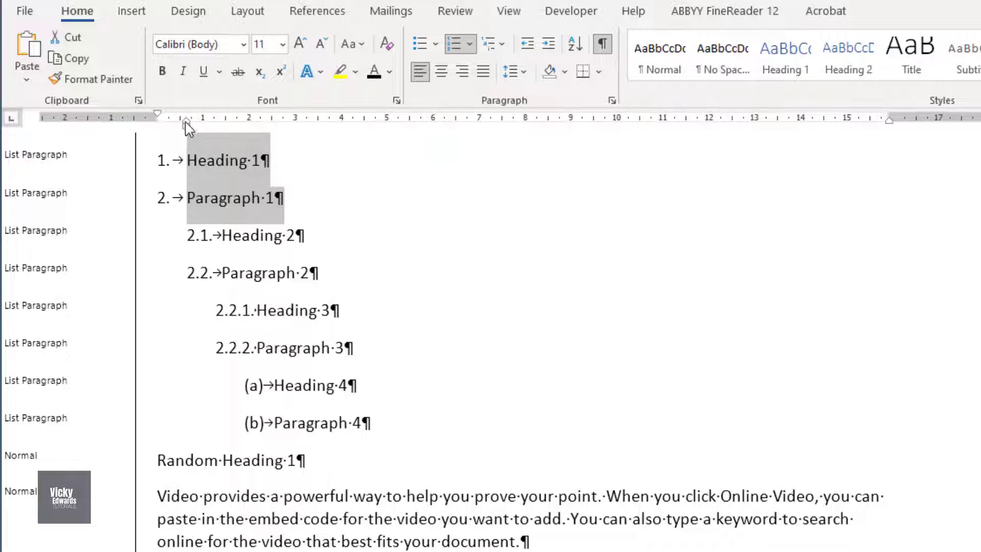
drag(187, 123, 203, 123)
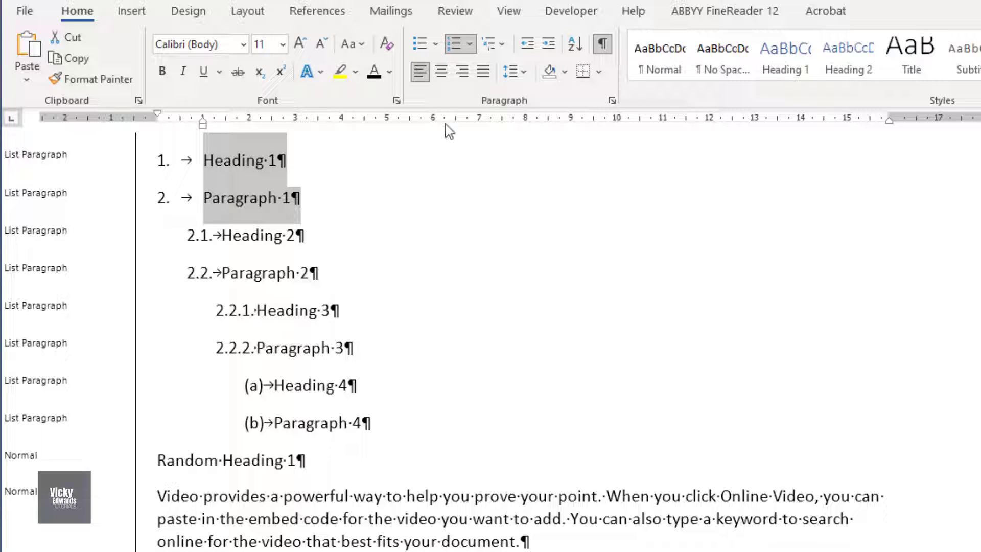
Hide the ruler and show it again.
click(516, 16)
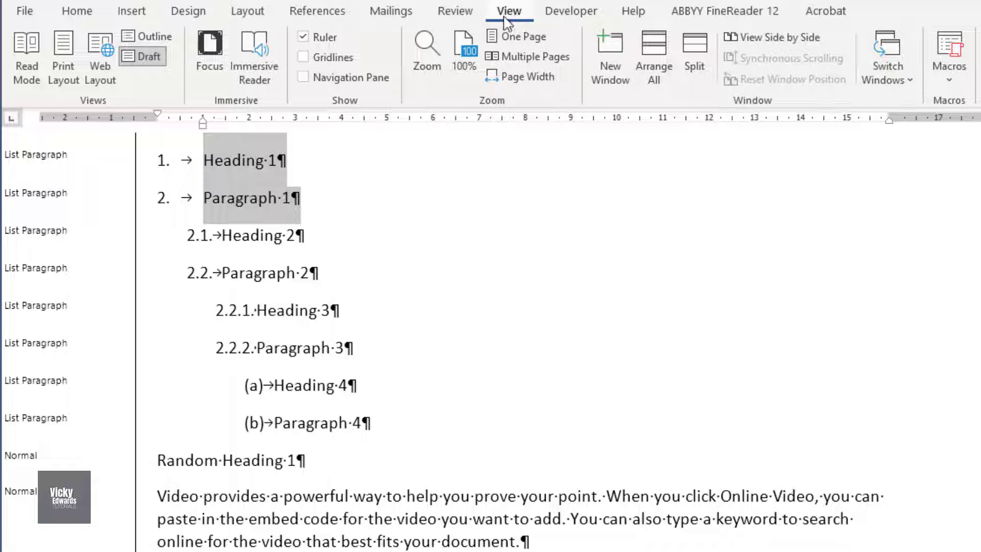
click(304, 38)
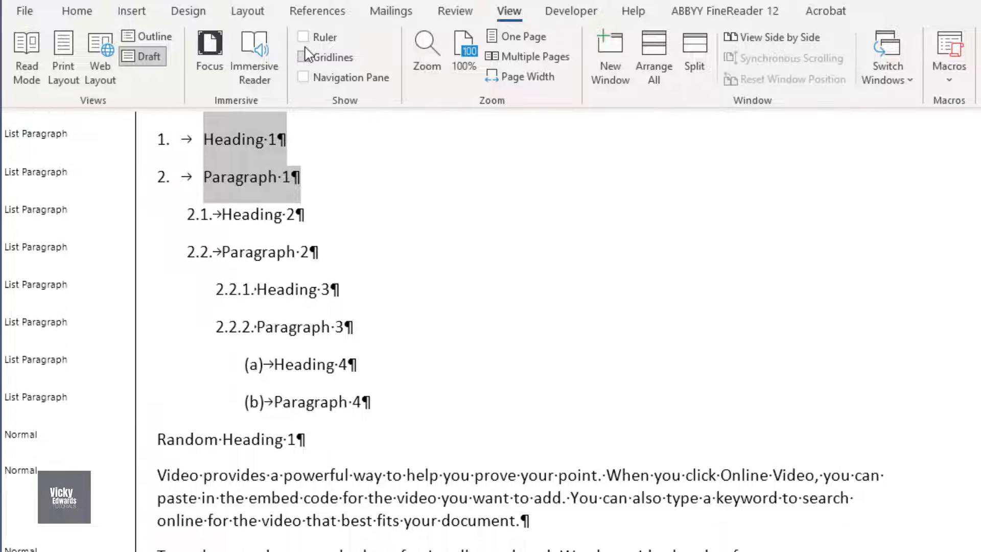
click(304, 38)
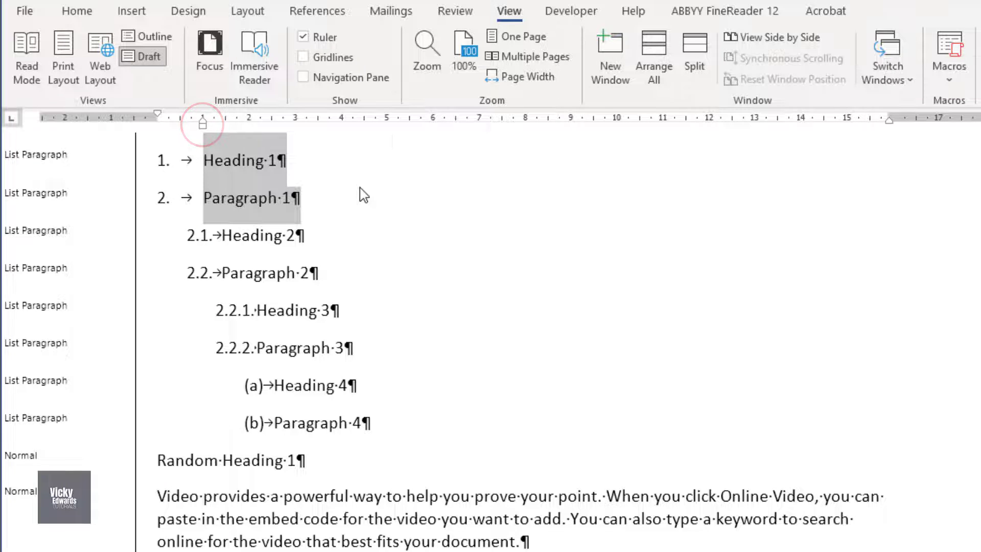
Add a left-aligned tab stop at 1.25 cm to the Heading 1 and Paragraph 1 items.
key(alt+o)
key(p)
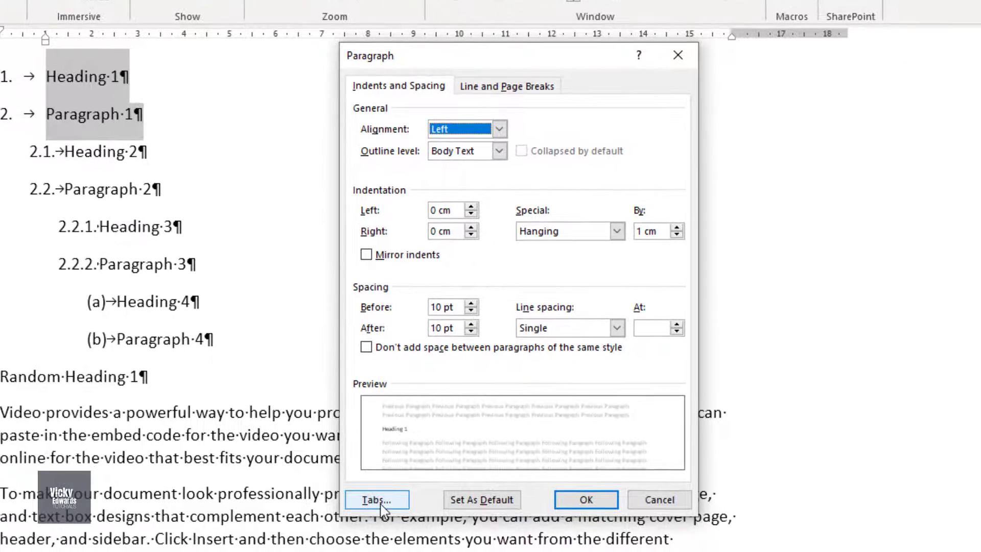
click(378, 500)
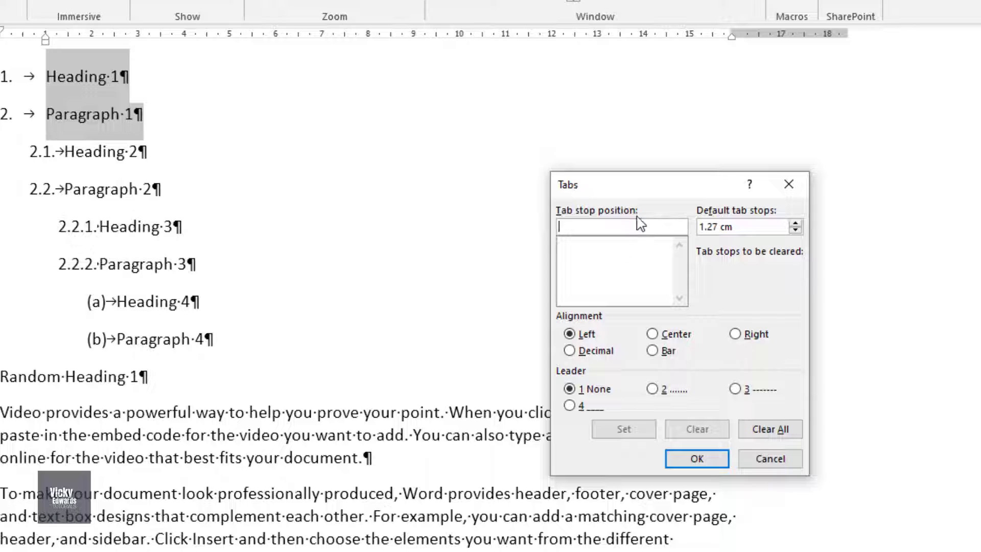
drag(658, 190, 523, 129)
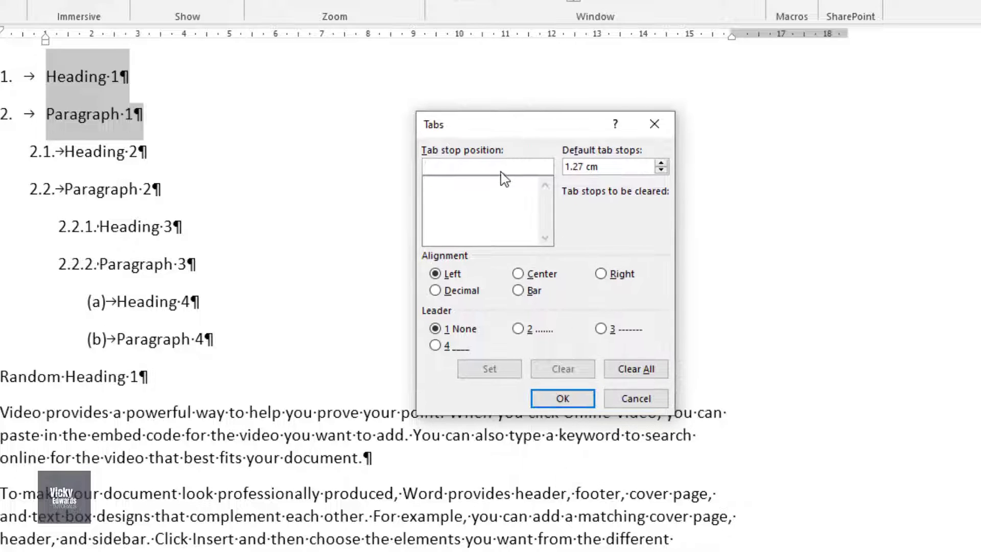
text(1.25)
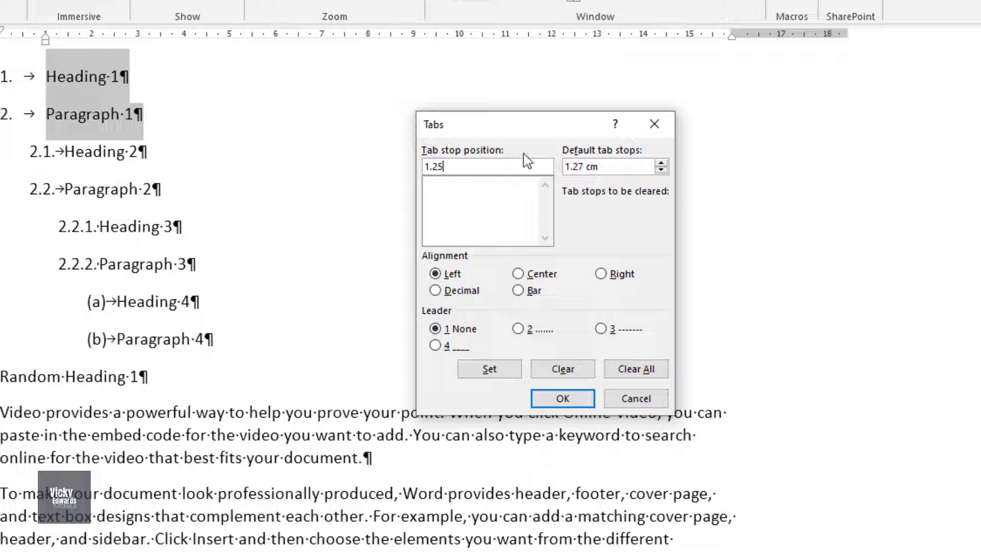
click(490, 372)
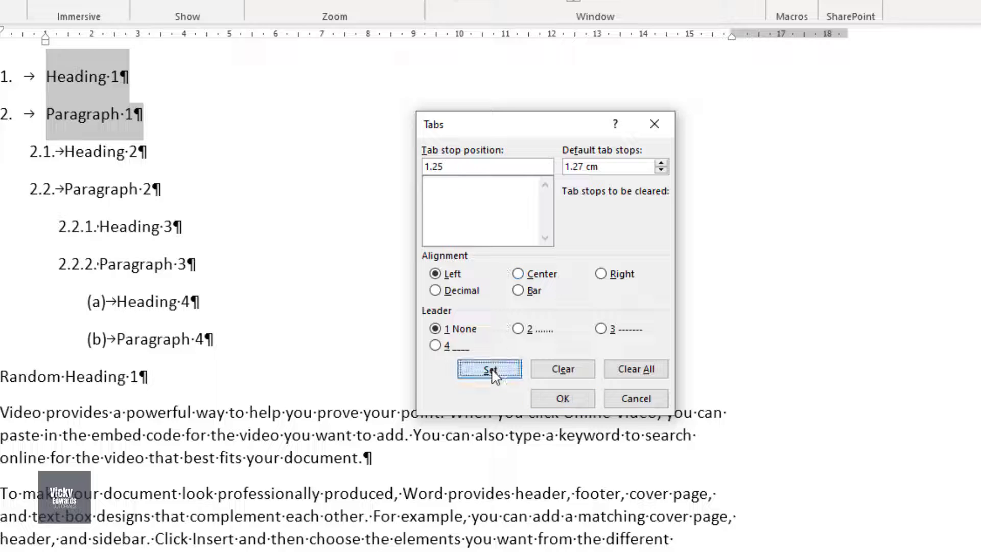
click(562, 398)
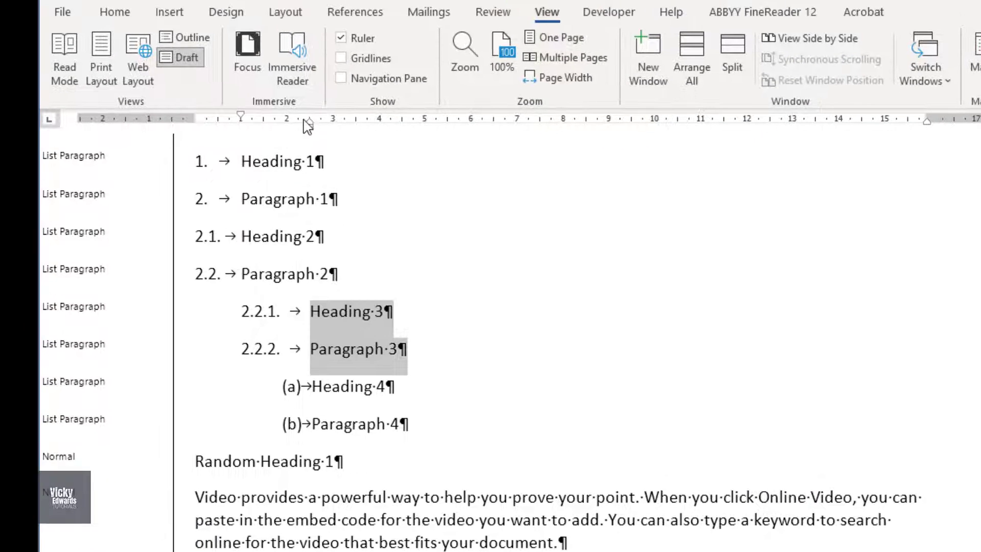
Indent Heading 4 and Paragraph 4 further, with their numbering at about 2.5 cm and their text at about 3.25 cm.
key(ctrl+m)
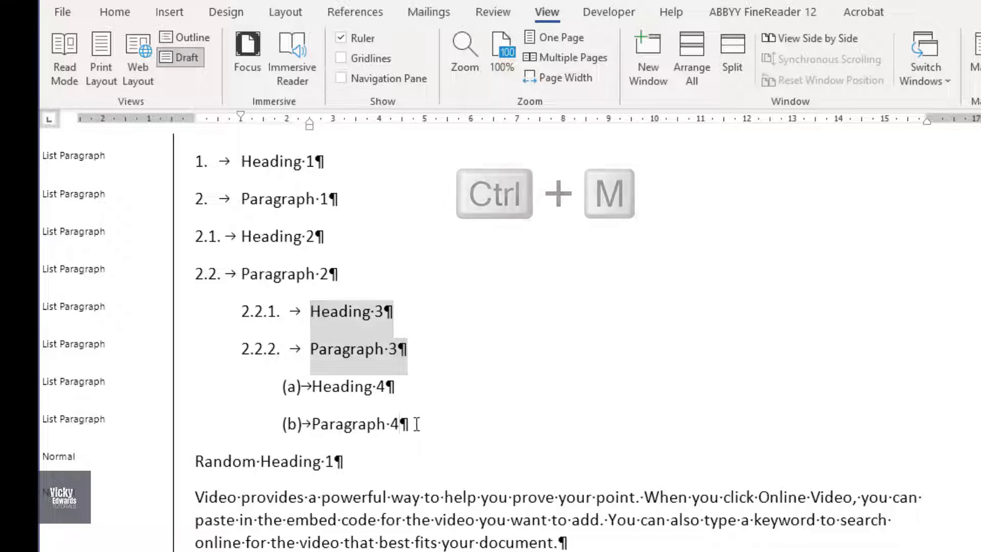
drag(424, 425, 317, 391)
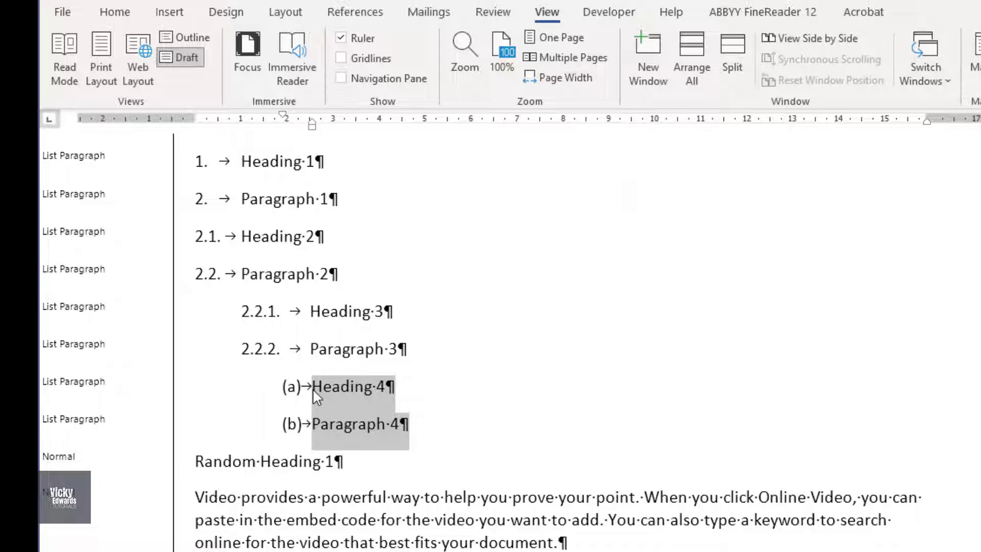
key(ctrl+shift+m)
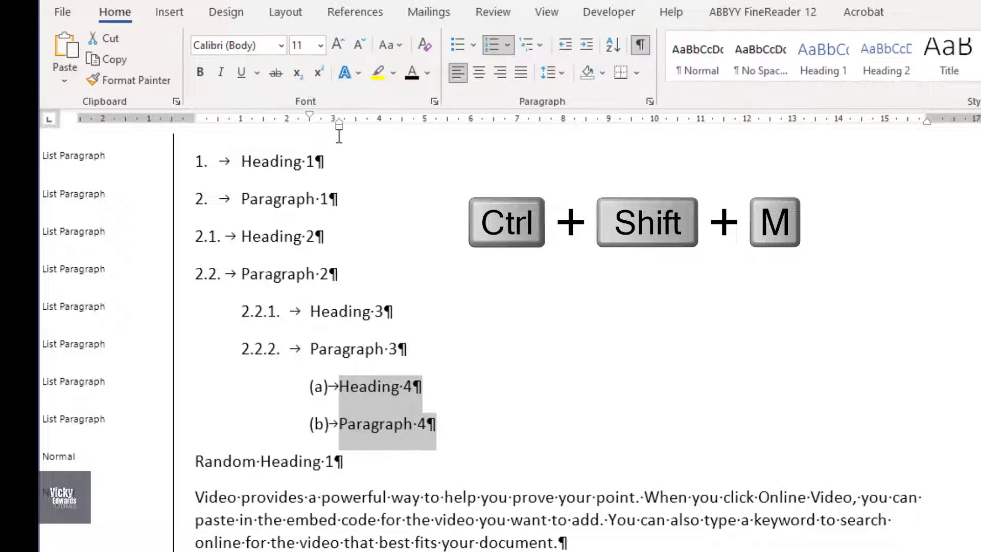
click(499, 436)
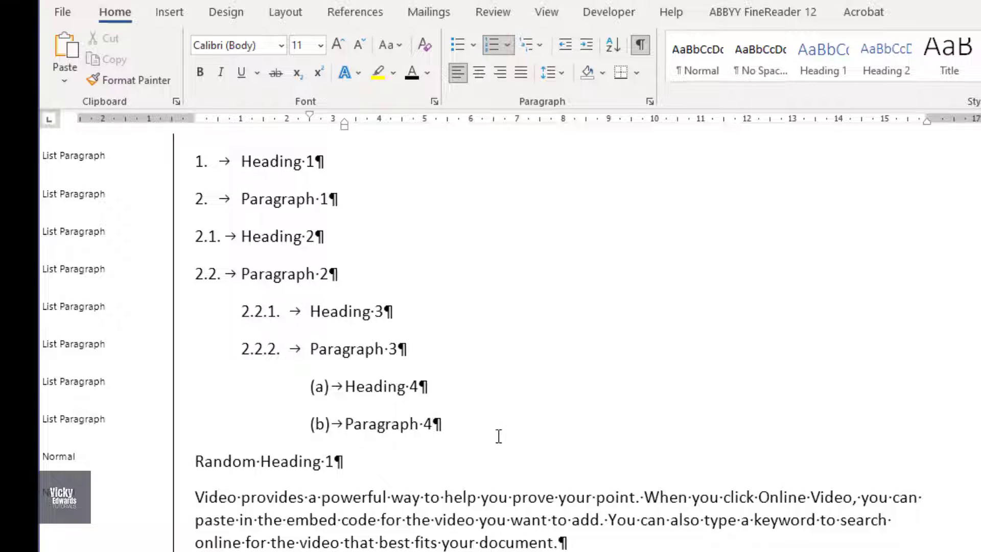
Format the Heading 1 list item's text as bold, blue and all caps.
click(296, 165)
triple_click(295, 165)
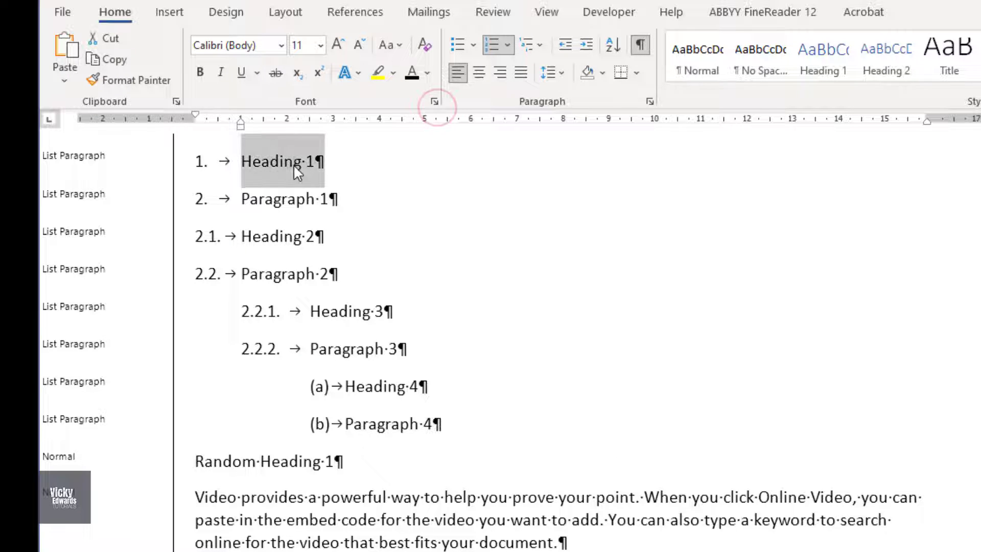
click(435, 108)
drag(832, 208, 720, 195)
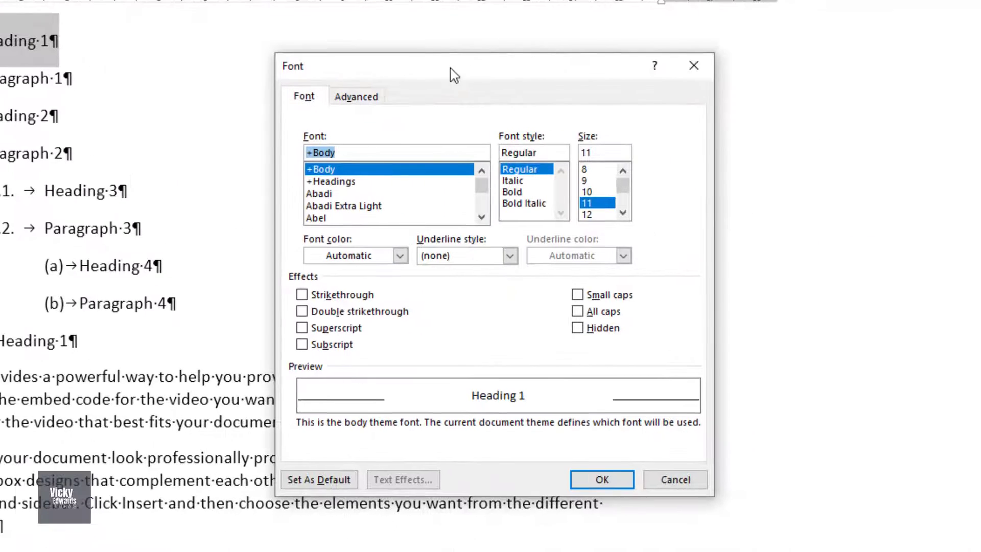
click(400, 256)
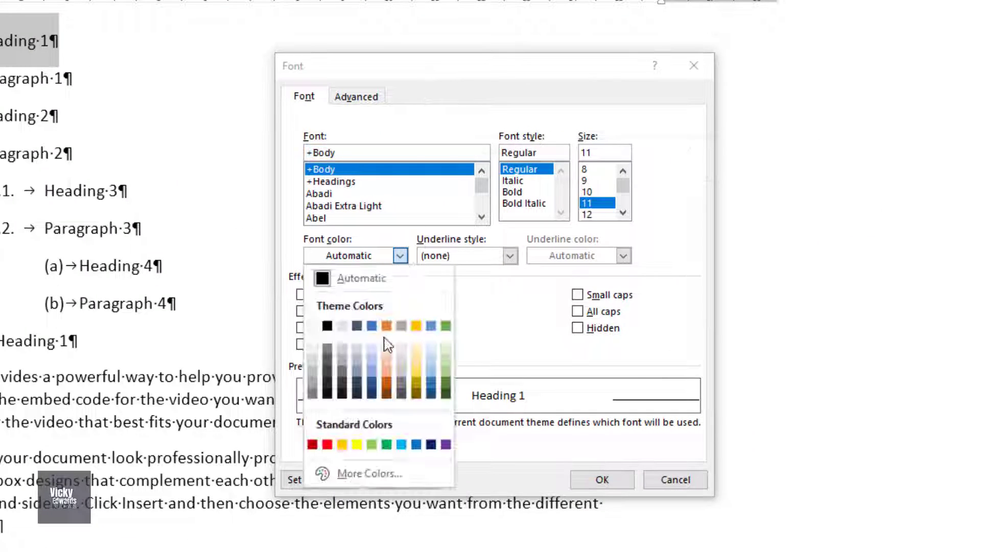
click(369, 473)
click(519, 225)
click(714, 175)
click(526, 192)
click(578, 311)
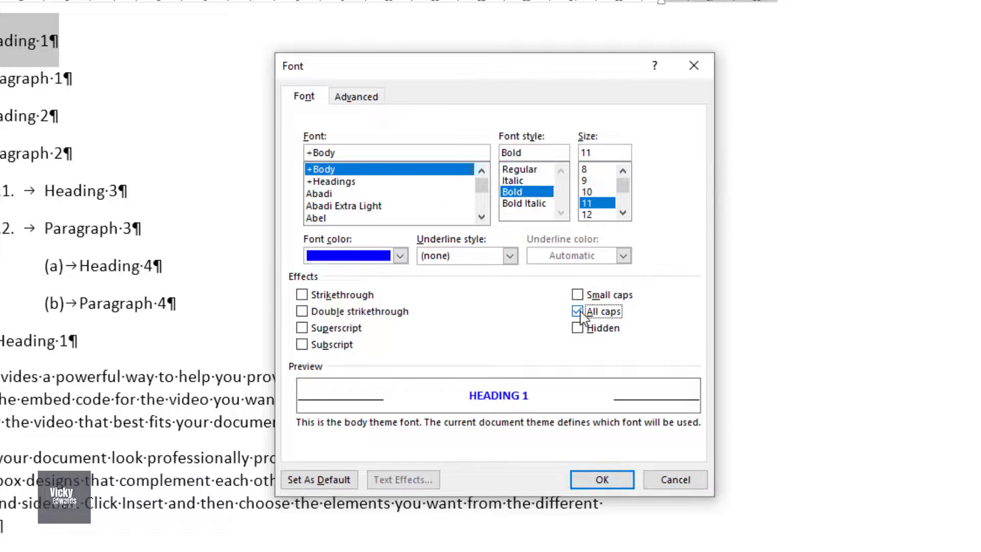
click(601, 481)
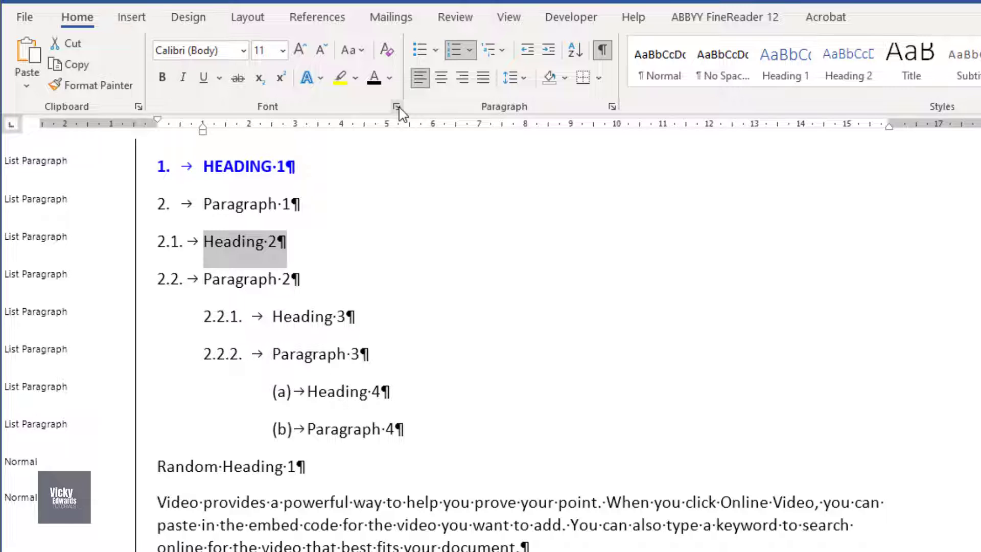
Make the Heading 2, Heading 3 and Heading 4 list items bold.
click(397, 107)
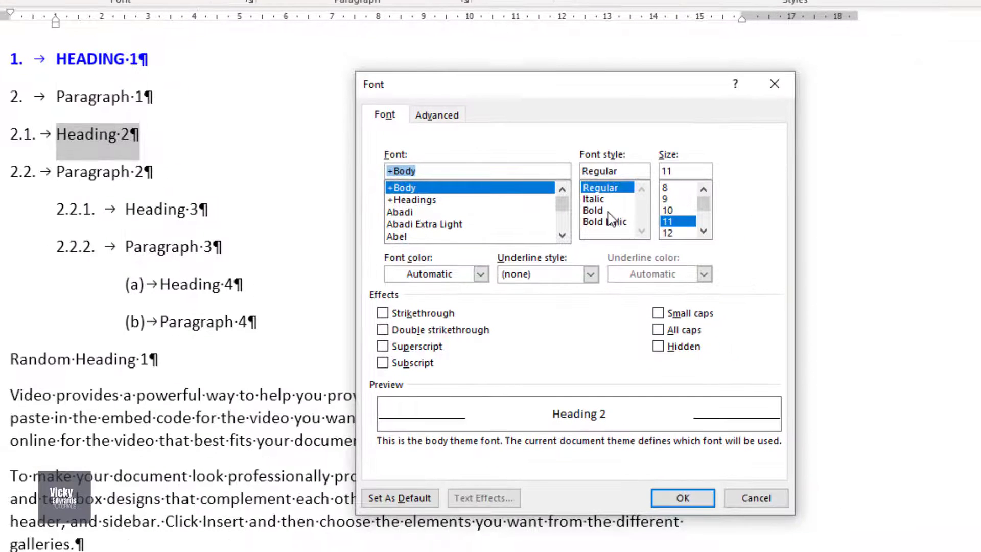
click(740, 317)
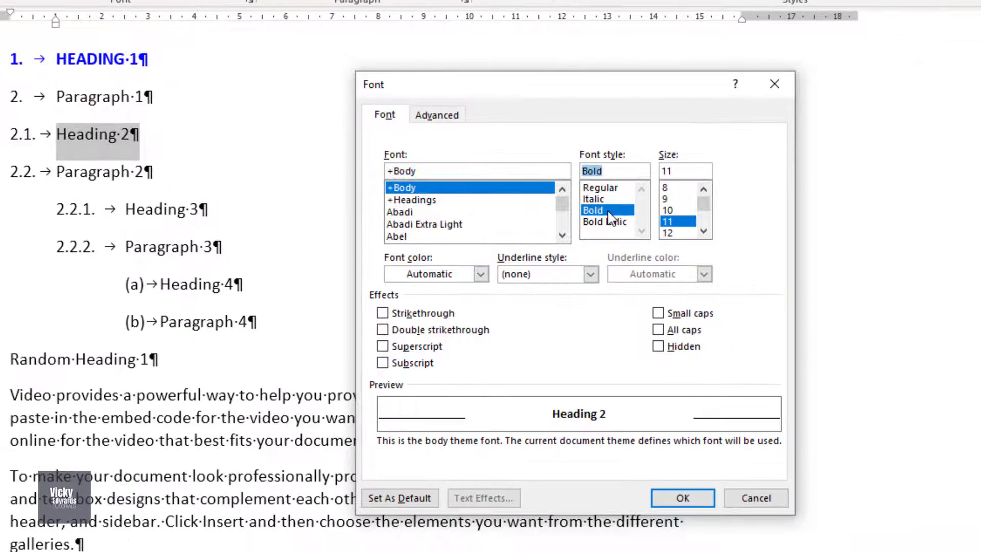
click(698, 503)
drag(125, 210, 207, 211)
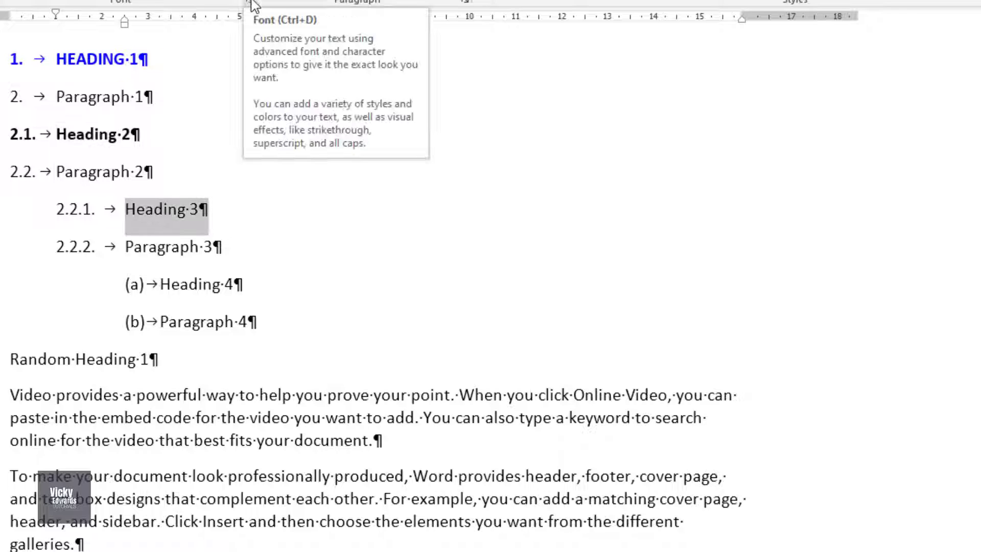
key(ctrl+b)
triple_click(185, 291)
key(ctrl+b)
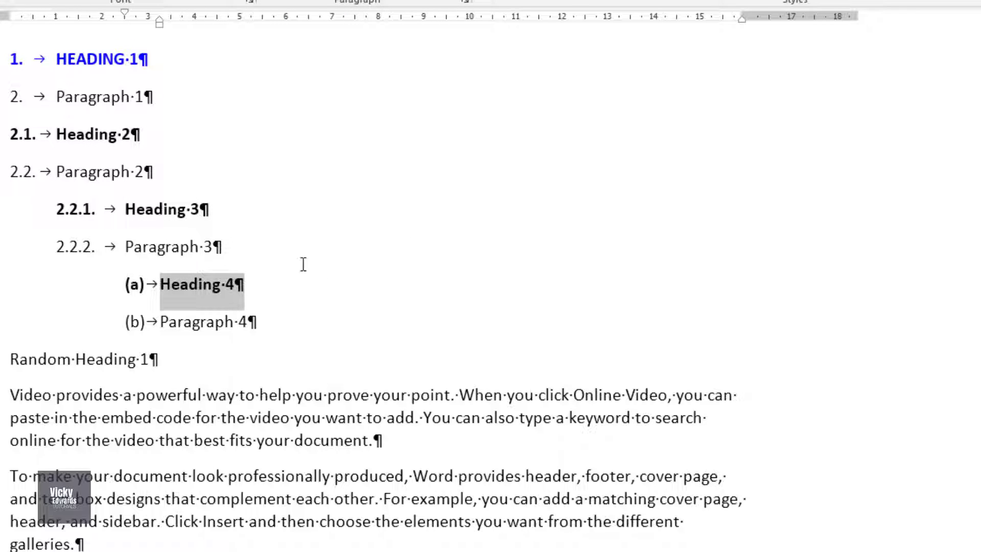
click(302, 264)
Set the numbering of all four heading levels to regular weight, with the level 1 number in black, leaving the heading text formatted.
click(14, 59)
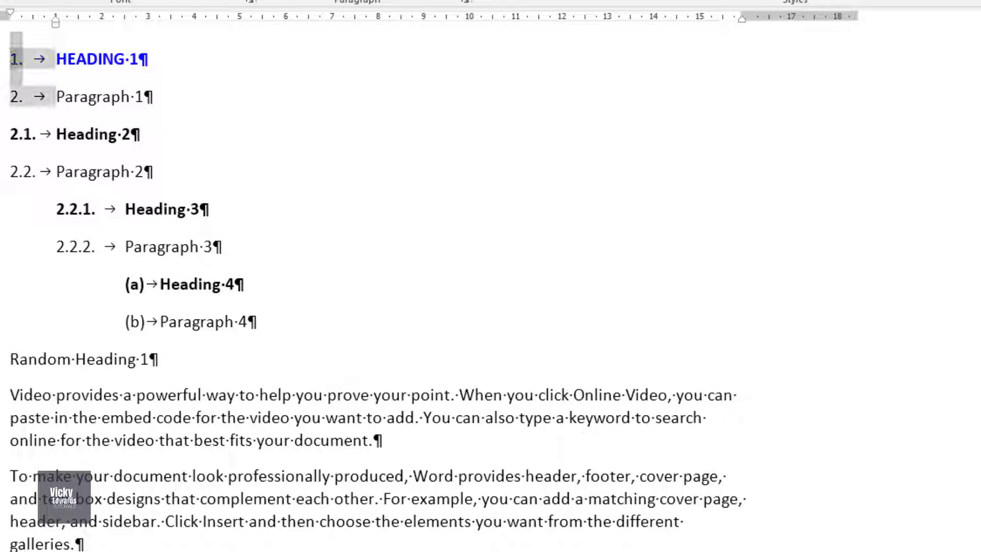
click(22, 134)
key(ctrl+b)
click(75, 206)
key(ctrl+b)
click(134, 284)
key(ctrl+b)
click(334, 328)
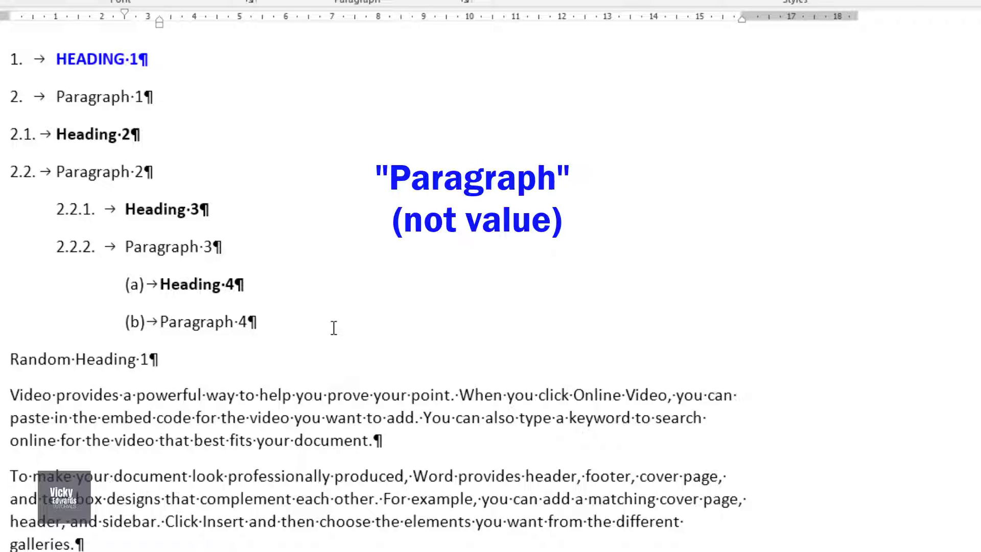
Start a new style from the Heading 1 item's formatting, named Heading_1, with Paragraph as its style type.
triple_click(84, 60)
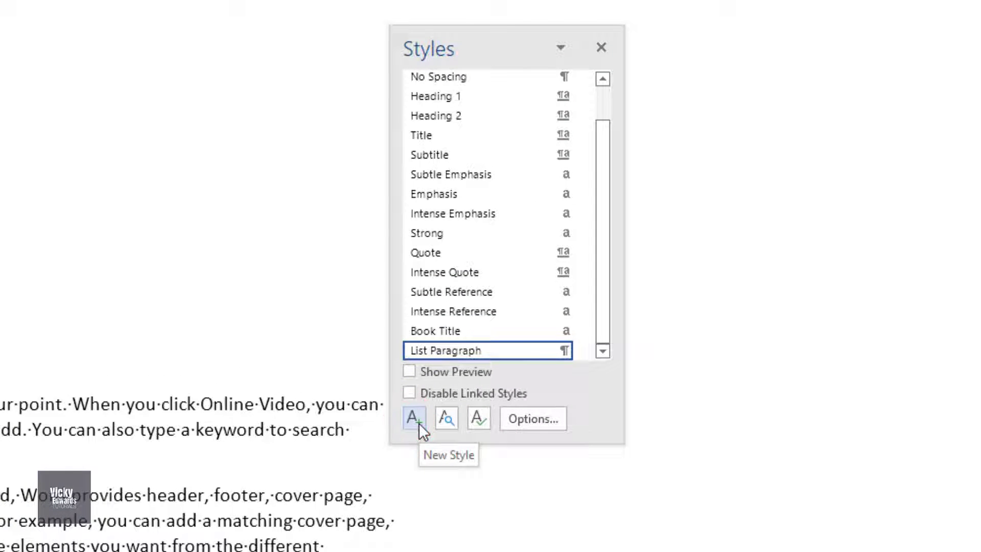
click(415, 419)
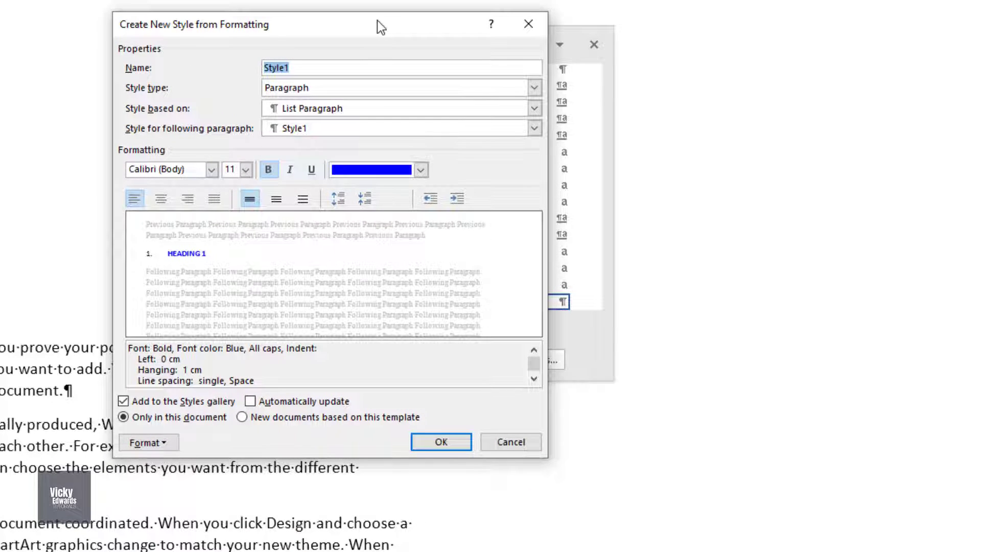
drag(377, 19, 443, 20)
text(H)
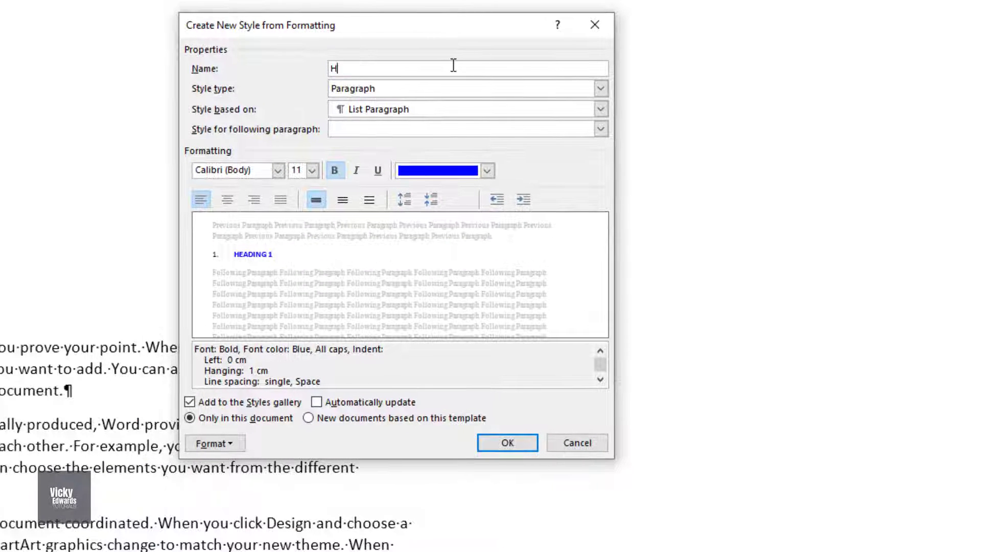
text(eading_1)
click(601, 90)
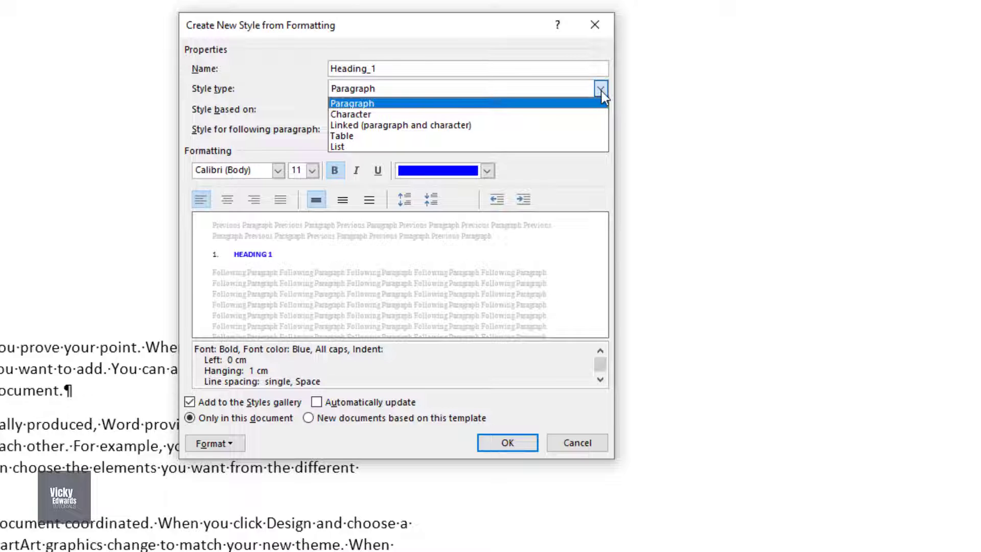
click(601, 91)
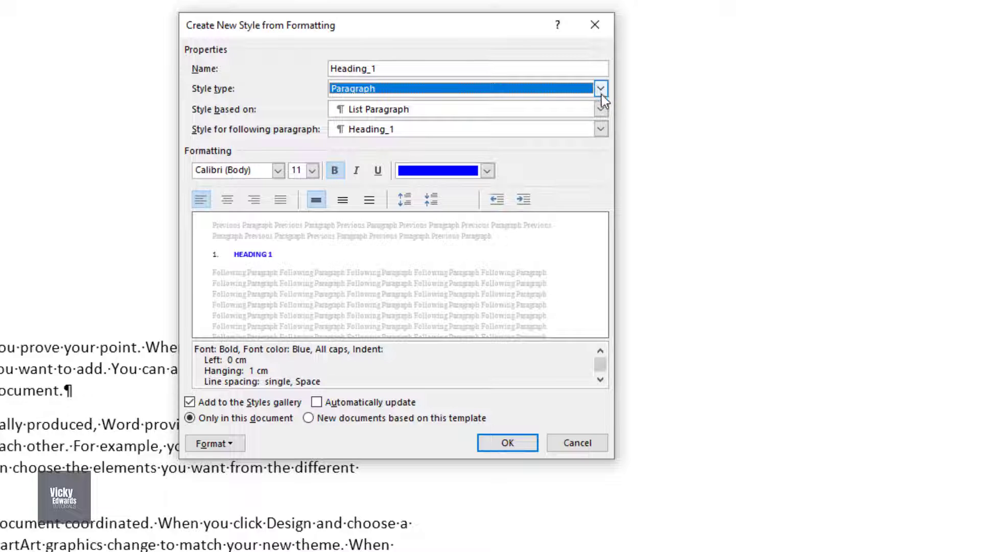
Base the Heading_1 style on (no style), set Normal as the style for the following paragraph, and save it.
click(601, 110)
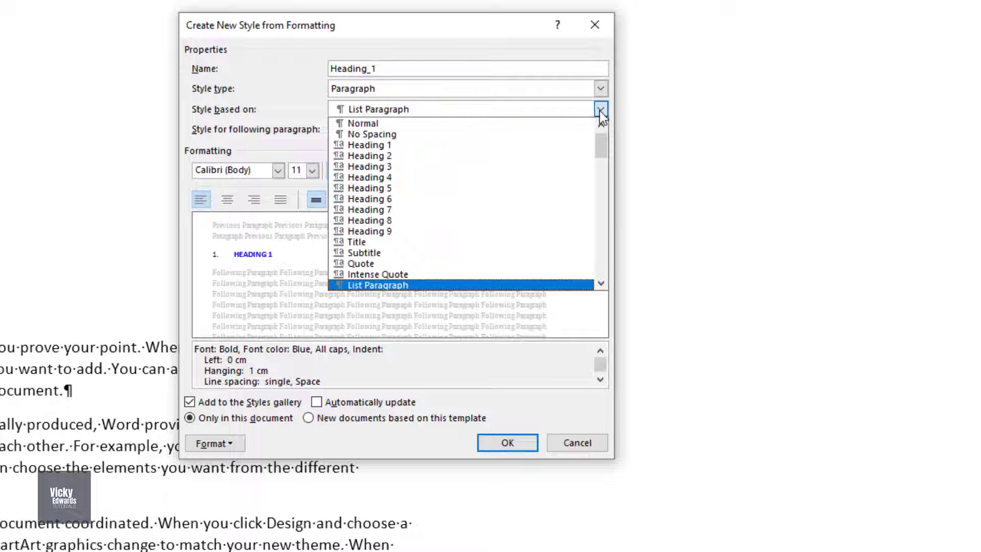
scroll(603, 134, up, 1)
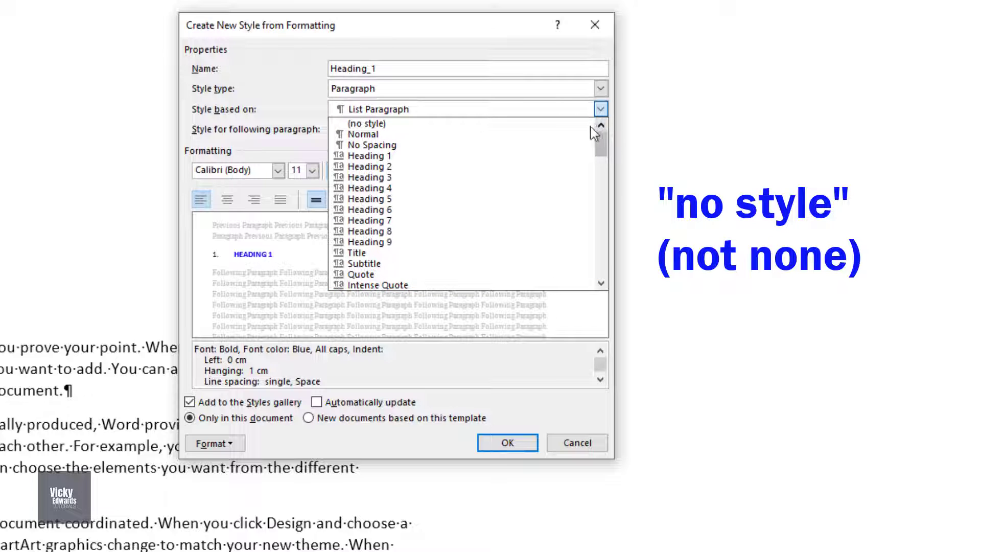
click(578, 124)
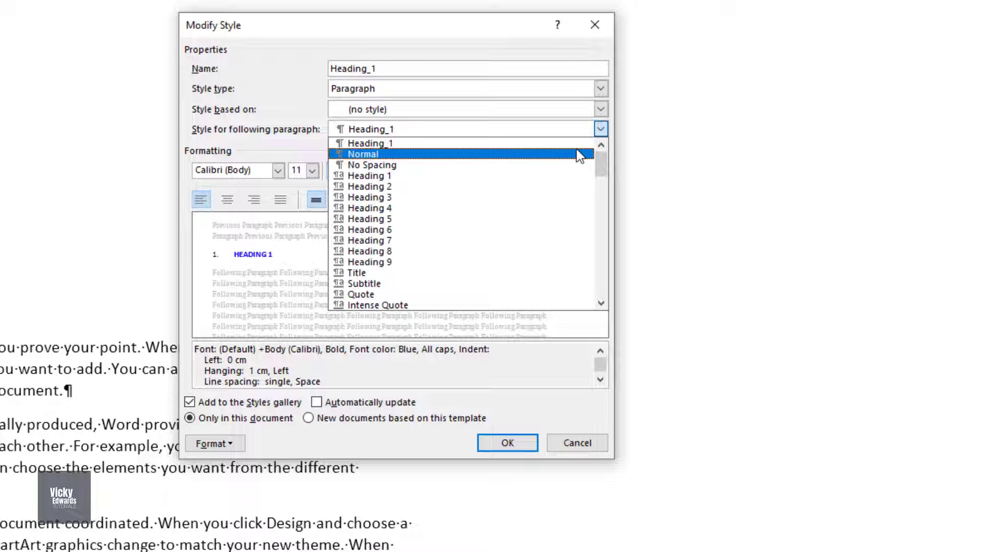
click(579, 155)
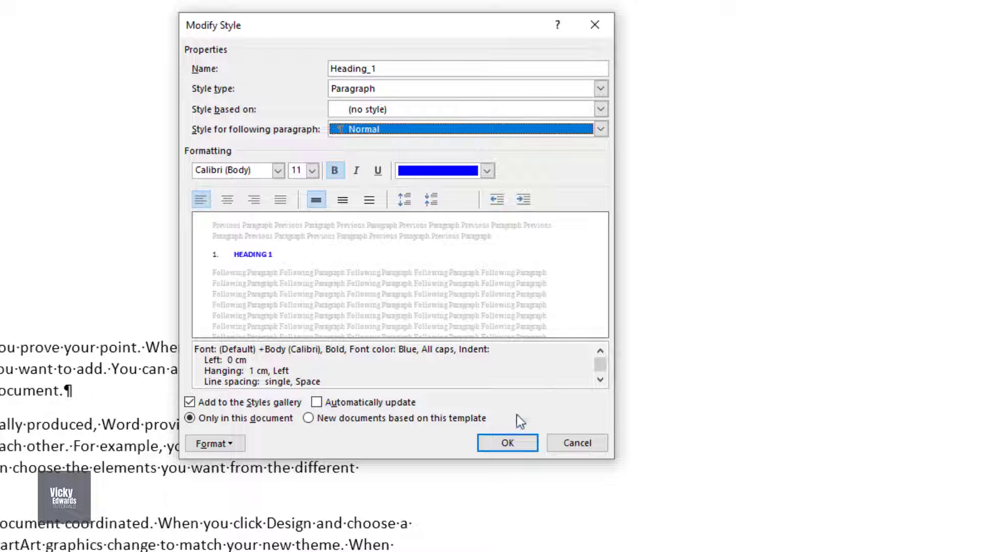
click(507, 442)
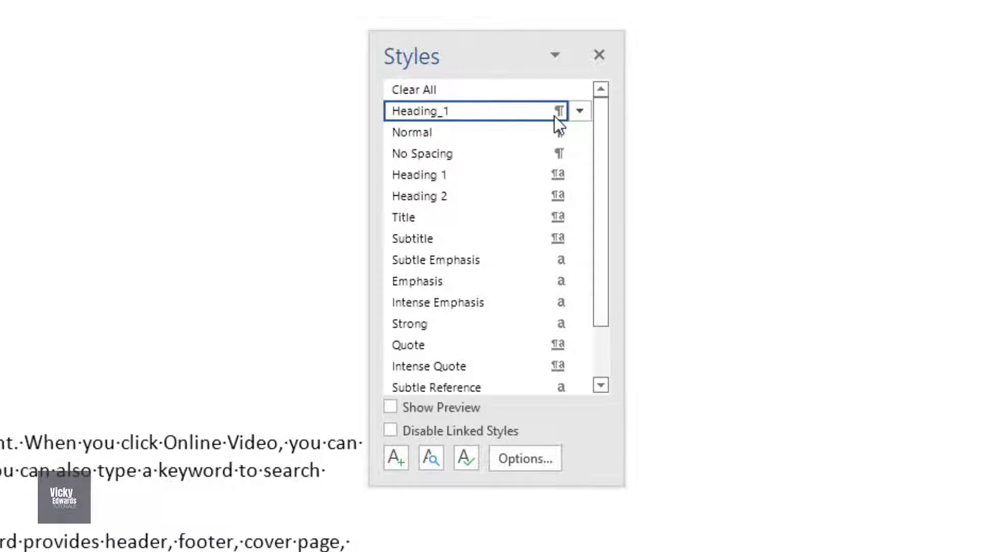
mouse_move(554, 114)
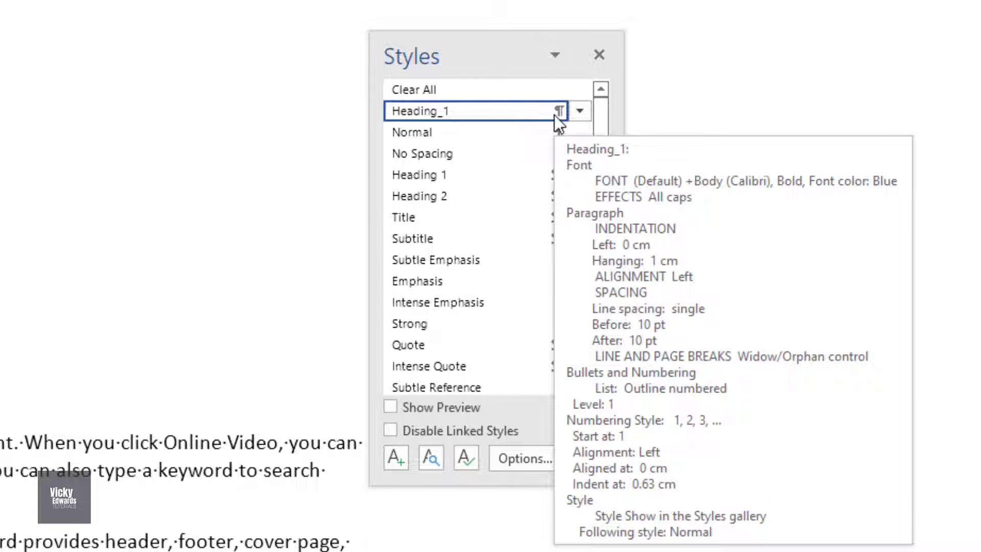
Create a style named Heading_2 from the Heading 2 item, choosing its base style and Normal for the following paragraph.
right_click(128, 171)
click(396, 457)
text(H)
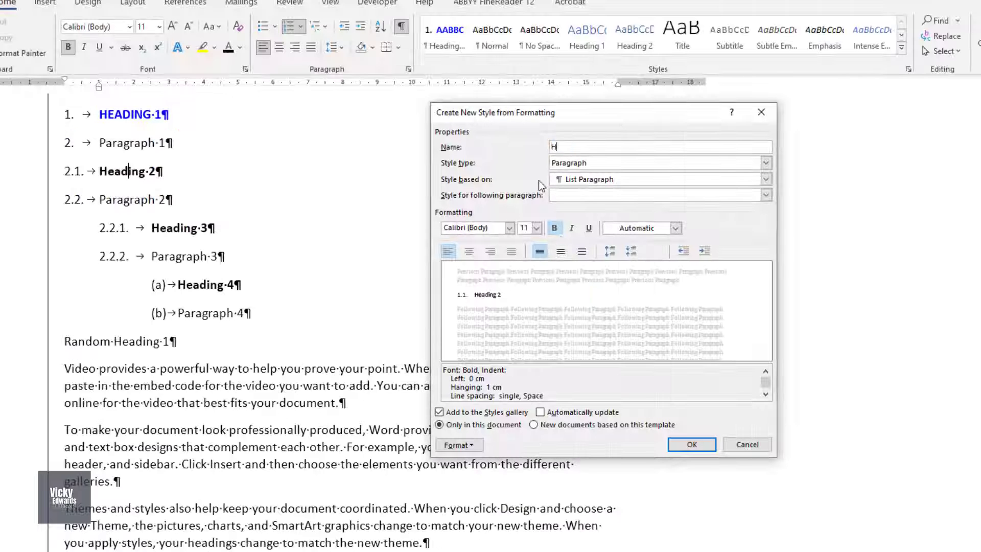
text(eading_2)
click(765, 180)
click(742, 190)
click(765, 196)
click(755, 224)
click(692, 445)
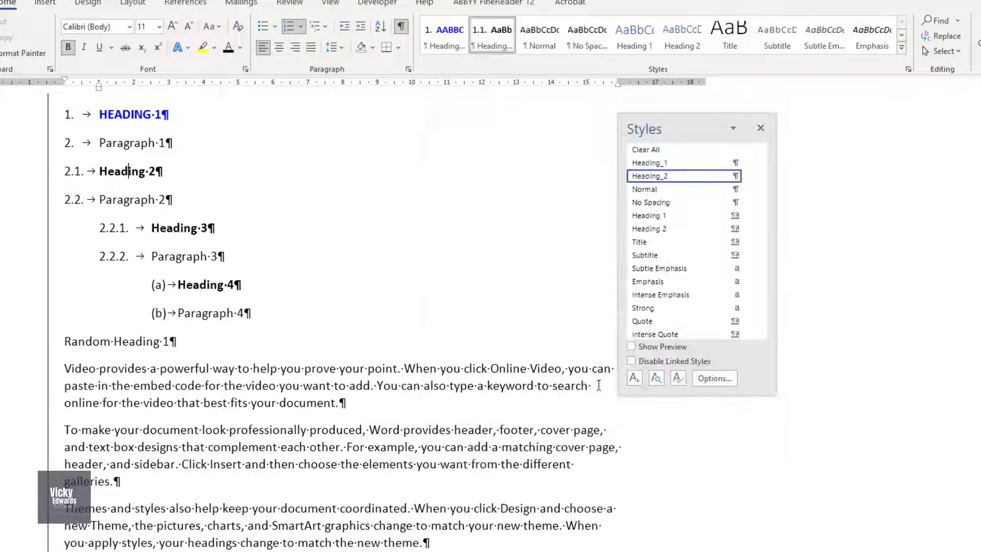
Create a style named Paragraph_1 from the Paragraph 1 item, based on Normal.
click(105, 145)
click(634, 378)
text(Paragraph_1)
click(765, 180)
click(736, 190)
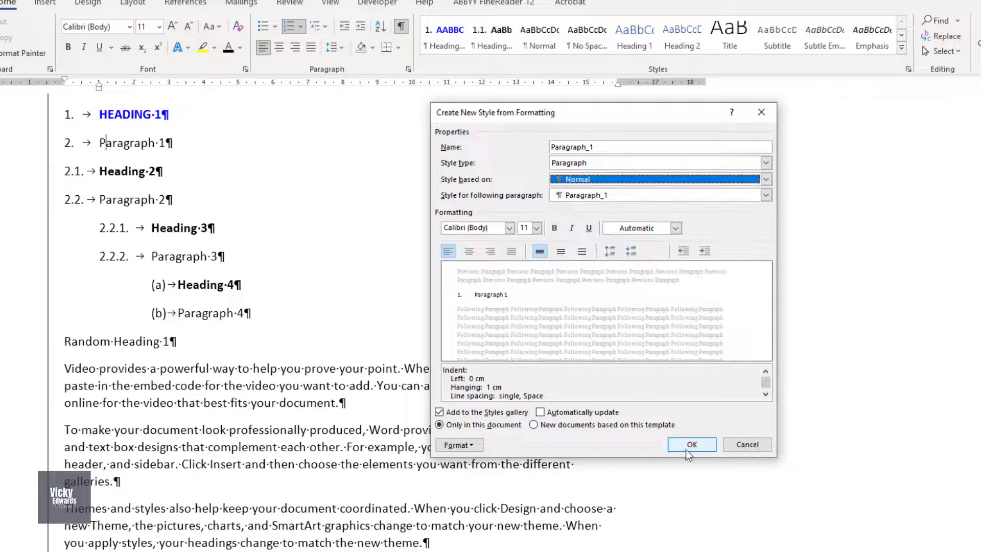
click(691, 446)
Create a style named Paragraph_2 from the Paragraph 2 item, choosing its base style.
click(113, 200)
click(635, 378)
text(Paragraph_2)
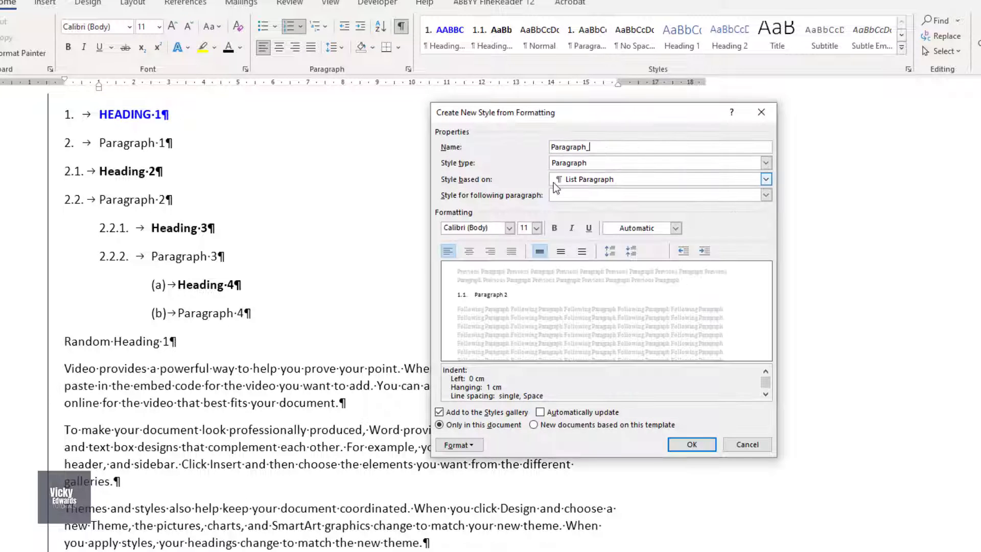
click(766, 179)
drag(770, 214, 769, 203)
click(753, 191)
click(692, 445)
Create a style named Heading_3 from the Heading 3 item, based on (no style) and followed by Normal.
click(159, 227)
click(636, 378)
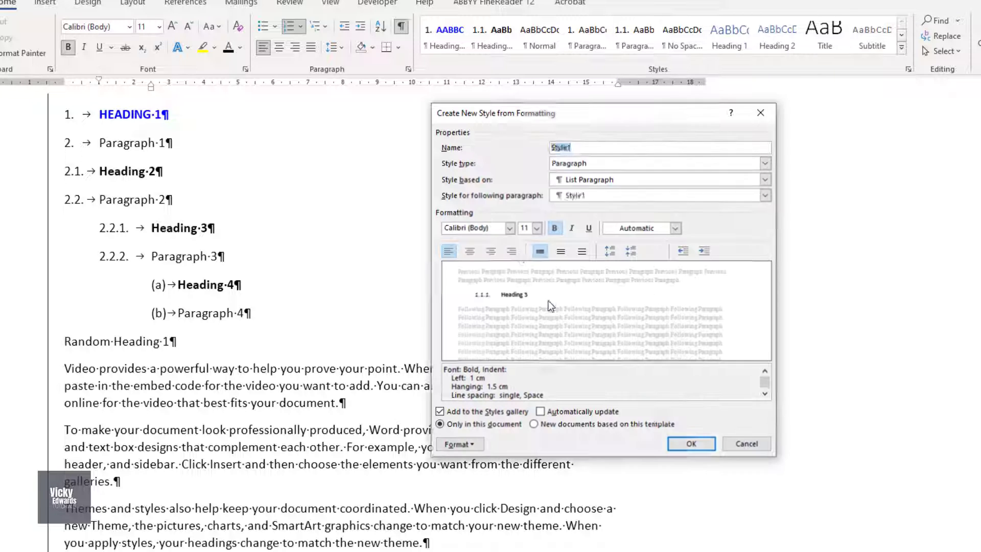
text(Heading_3)
click(765, 179)
click(736, 189)
click(765, 195)
click(614, 203)
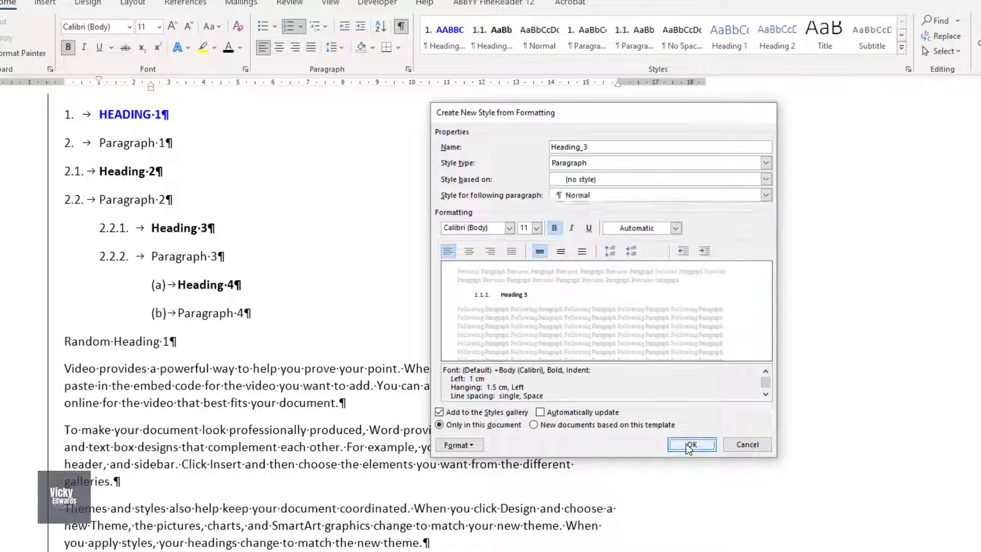
click(691, 445)
Create a style named Paragraph_3 from the Paragraph 3 item, choosing its base style.
click(632, 377)
text(Paragraph_3)
click(765, 179)
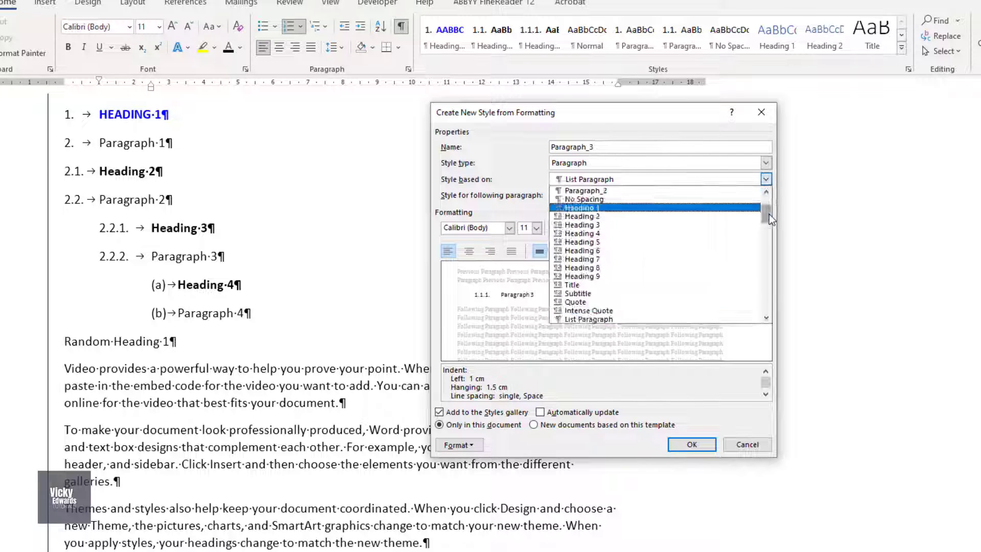
click(753, 191)
click(692, 444)
drag(769, 214, 769, 203)
Create a style named Heading_4 from the Heading 4 item, based on (no style) and followed by Normal.
click(210, 284)
click(634, 378)
text(Heading_4)
click(765, 179)
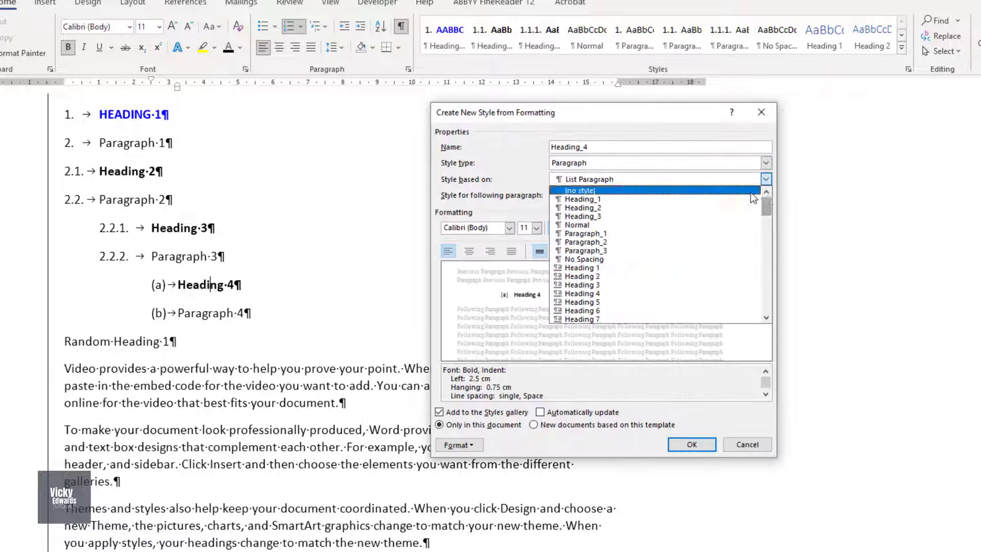
click(753, 190)
click(765, 195)
click(613, 243)
click(692, 444)
Create a style named Paragraph_4 from the Paragraph 4 item, choosing its base style.
click(211, 313)
click(635, 378)
text(Paragraph_4)
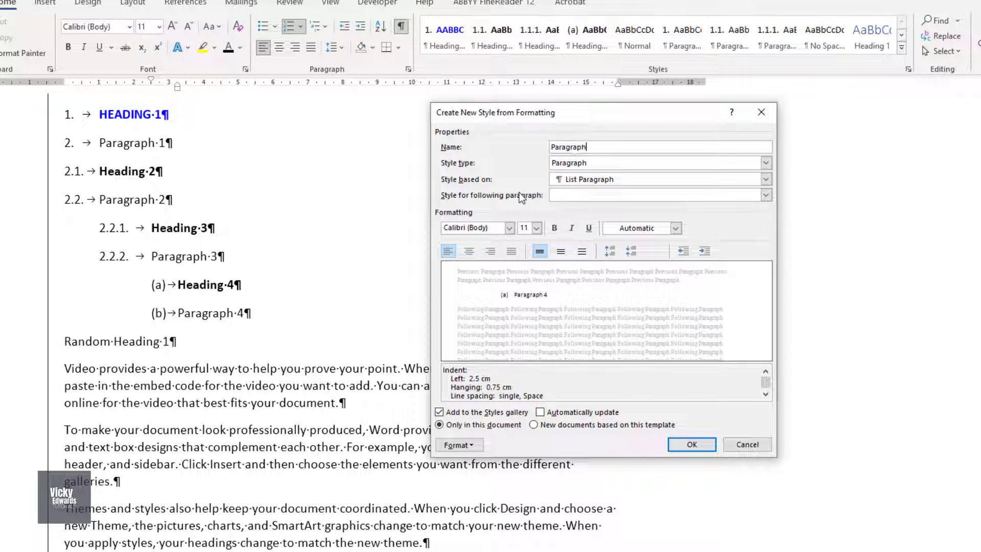
click(765, 180)
drag(764, 202, 765, 193)
click(753, 190)
click(691, 444)
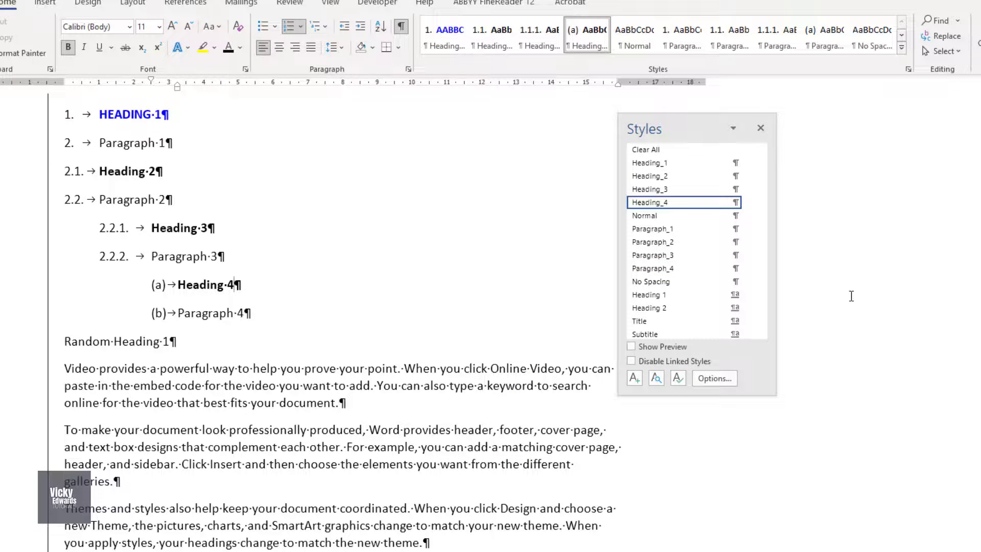
Turn on Keep with next for the Heading 1 item and update the Heading_1 style to match it.
mouse_move(704, 159)
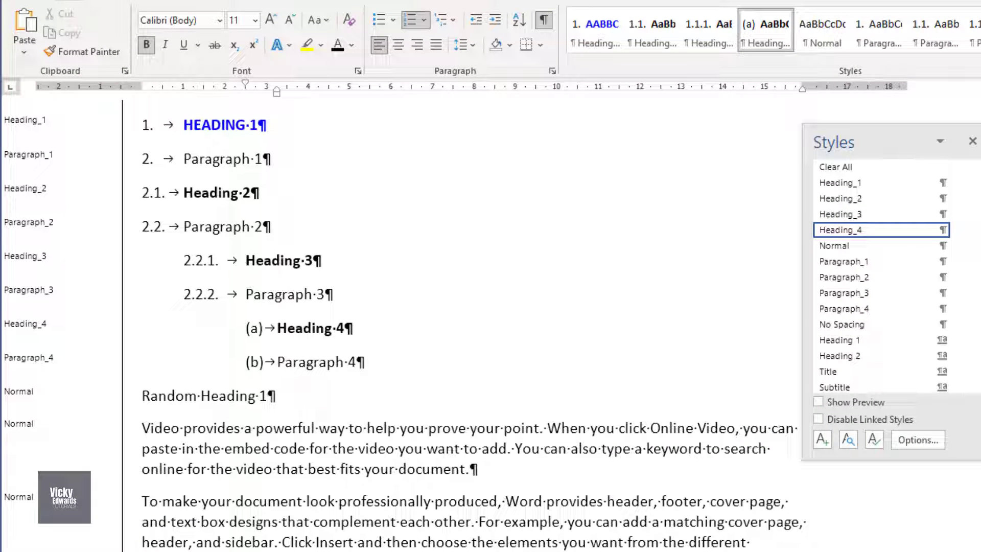
click(290, 127)
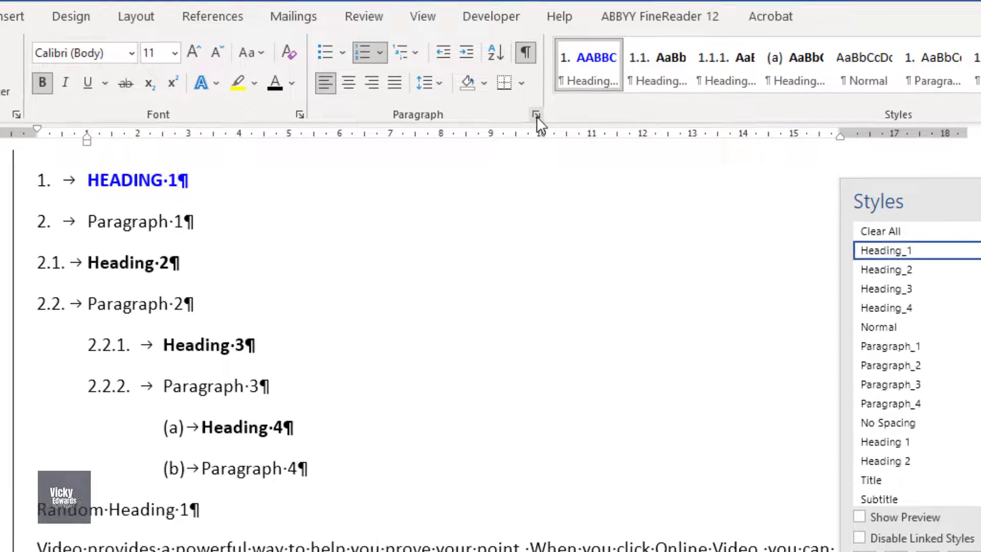
click(537, 116)
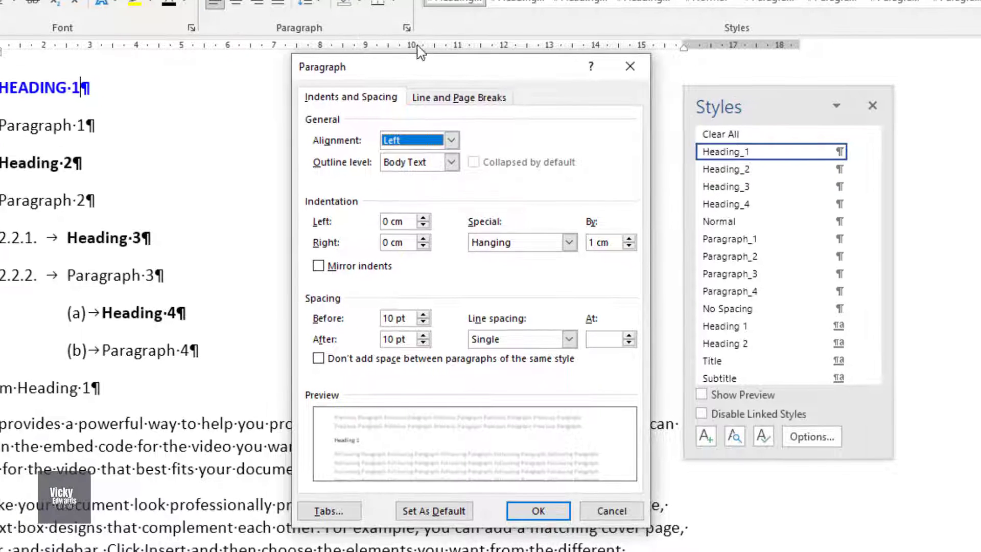
click(492, 101)
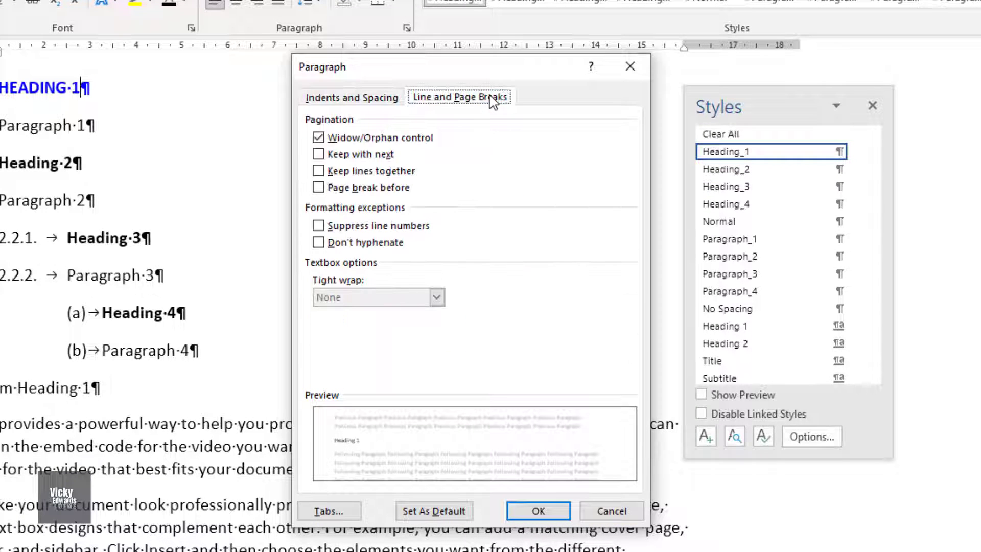
click(373, 156)
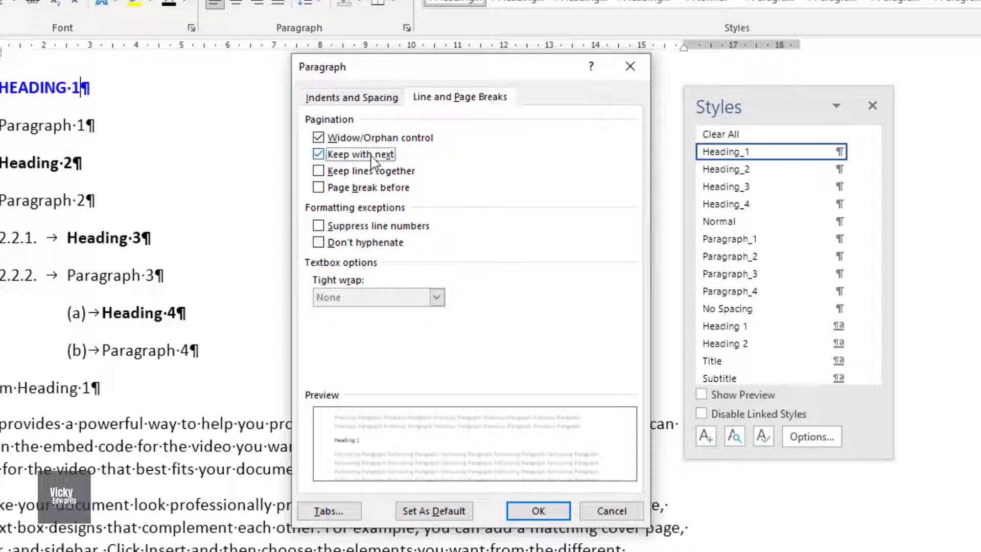
click(537, 511)
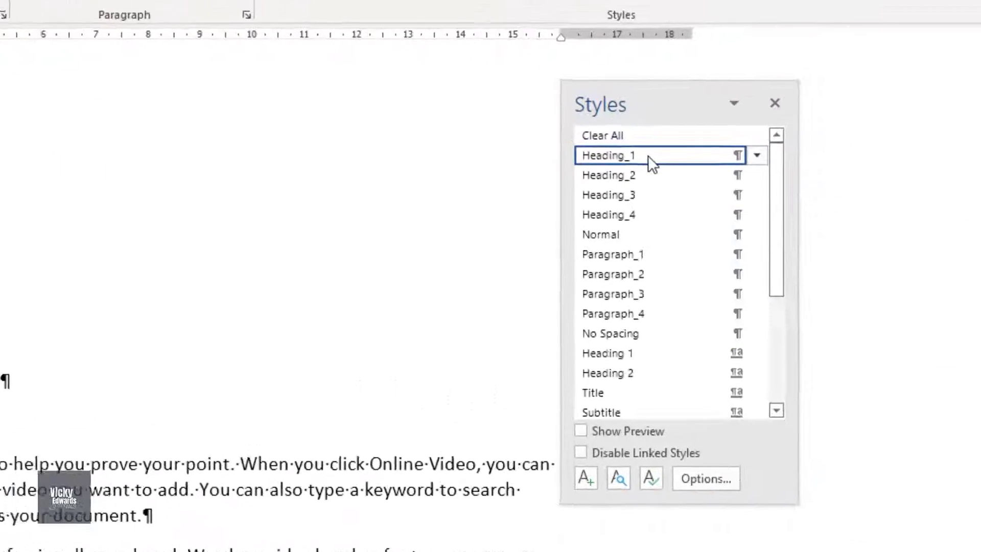
right_click(648, 155)
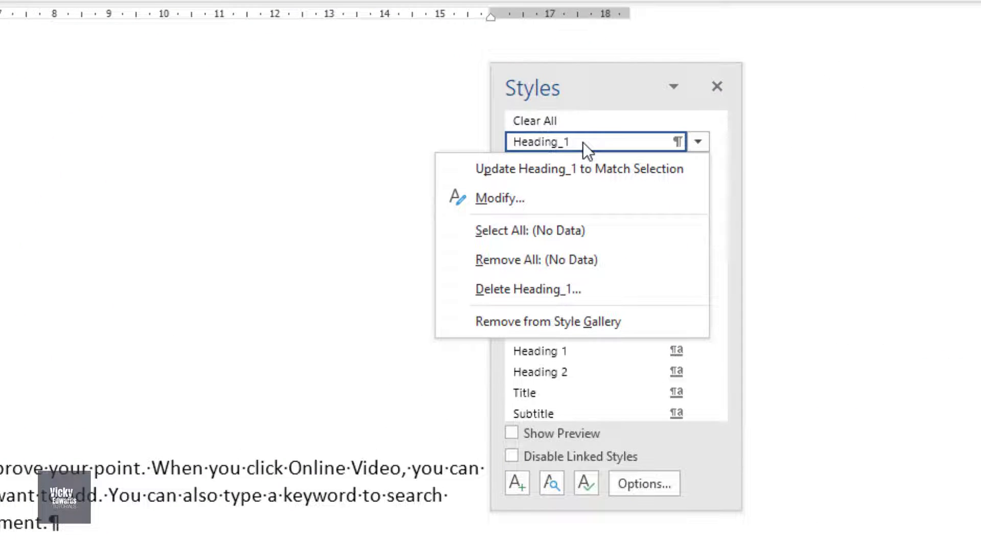
click(670, 173)
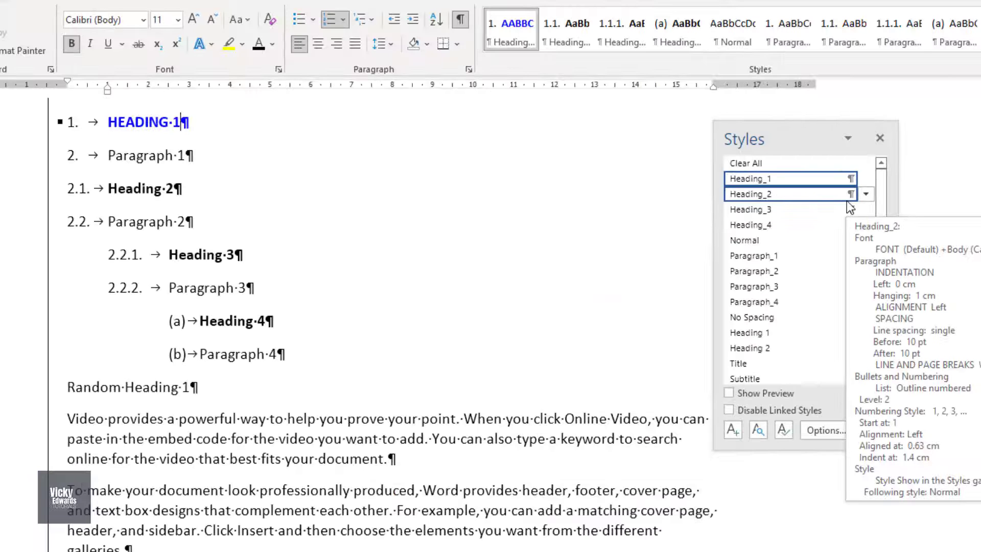
Turn on Keep with next for the Heading 2, Heading 3 and Heading 4 items together.
drag(202, 188, 107, 189)
drag(243, 254, 168, 254)
drag(274, 321, 199, 321)
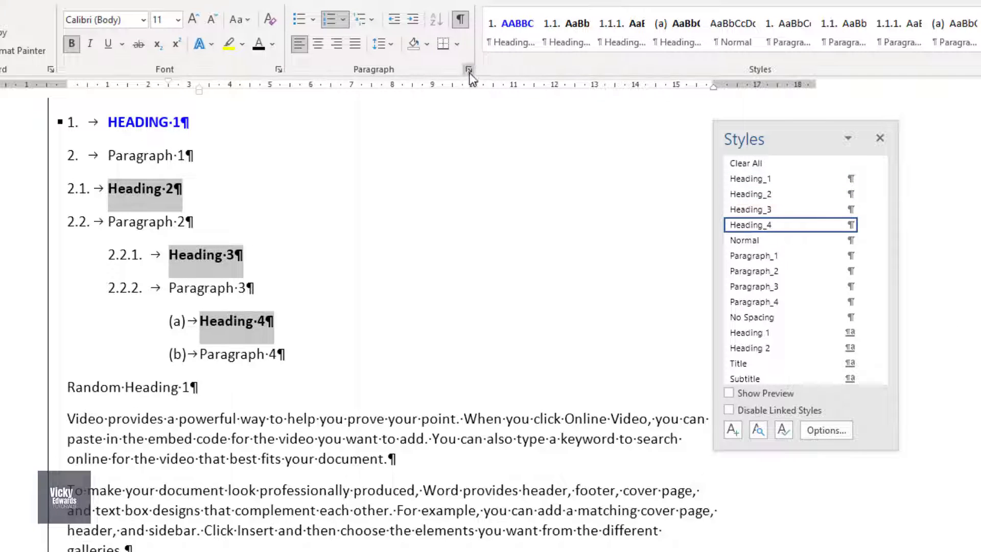
click(469, 69)
click(576, 485)
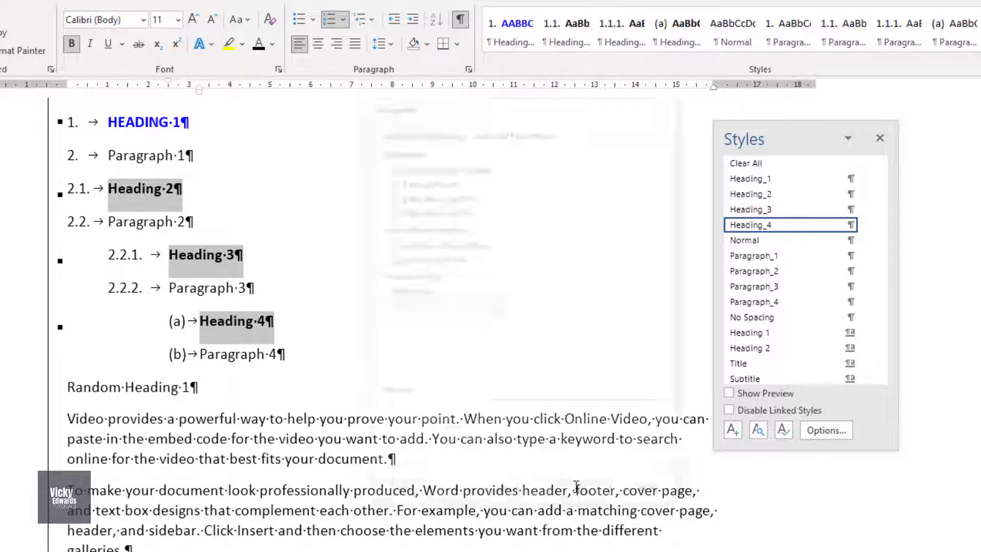
Update the Heading_2, Heading_3 and Heading_4 styles to match their corresponding heading items.
click(174, 188)
right_click(761, 196)
click(782, 214)
click(235, 254)
right_click(761, 211)
click(782, 230)
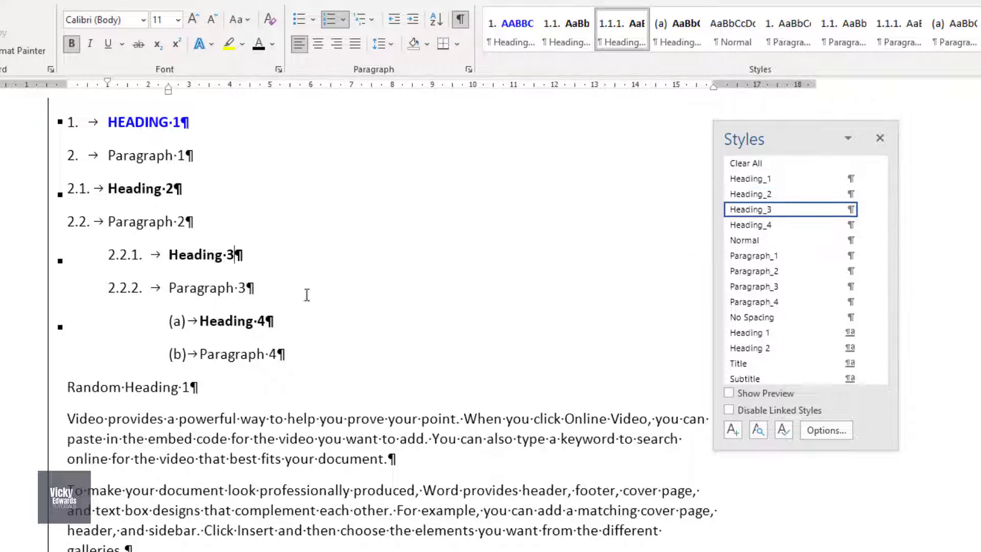
click(265, 321)
right_click(764, 225)
click(790, 248)
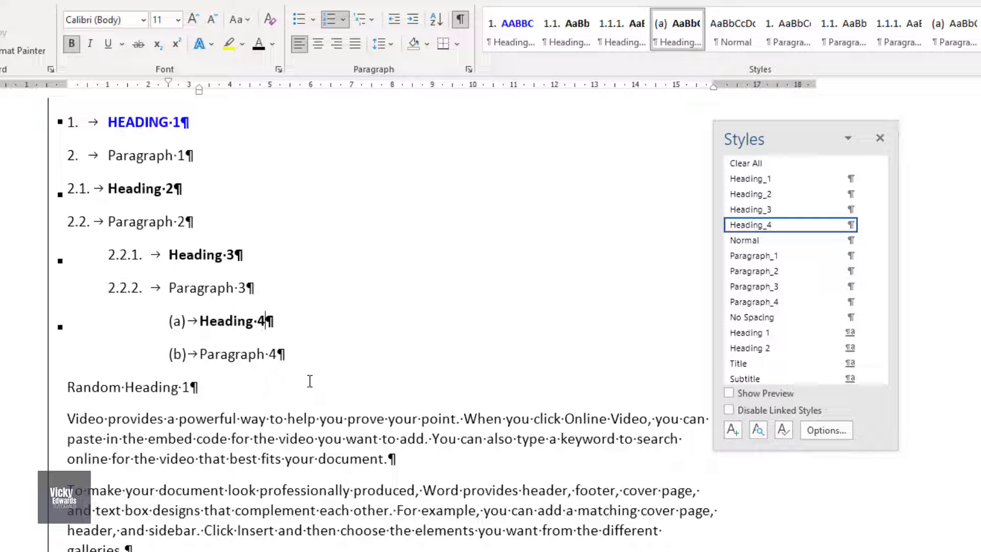
Delete the sample numbered list from Heading 1 through Paragraph 4.
drag(289, 357, 39, 99)
key(Delete)
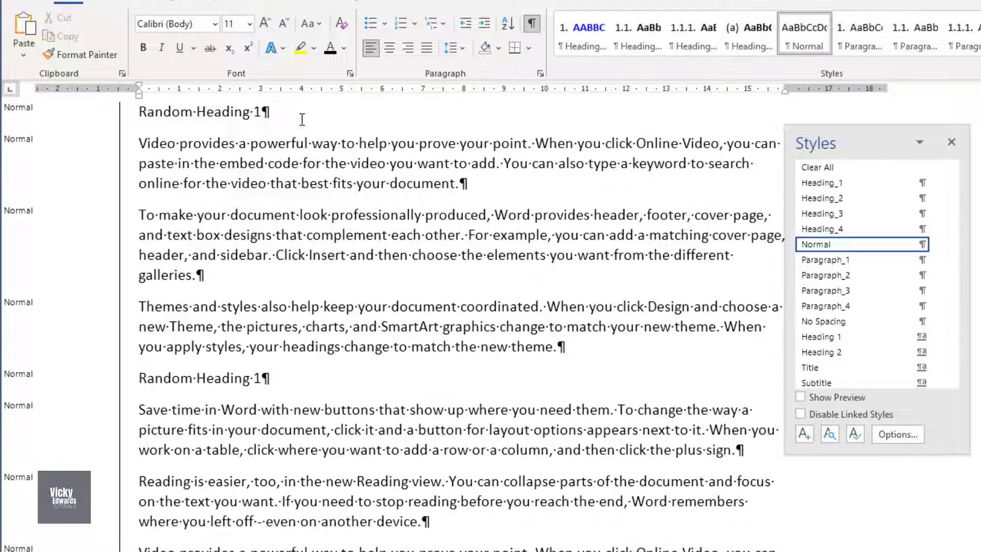
Apply Heading_1 to the first two Random Heading 1 lines and Paragraph_2 to the three body paragraphs beneath each.
click(837, 182)
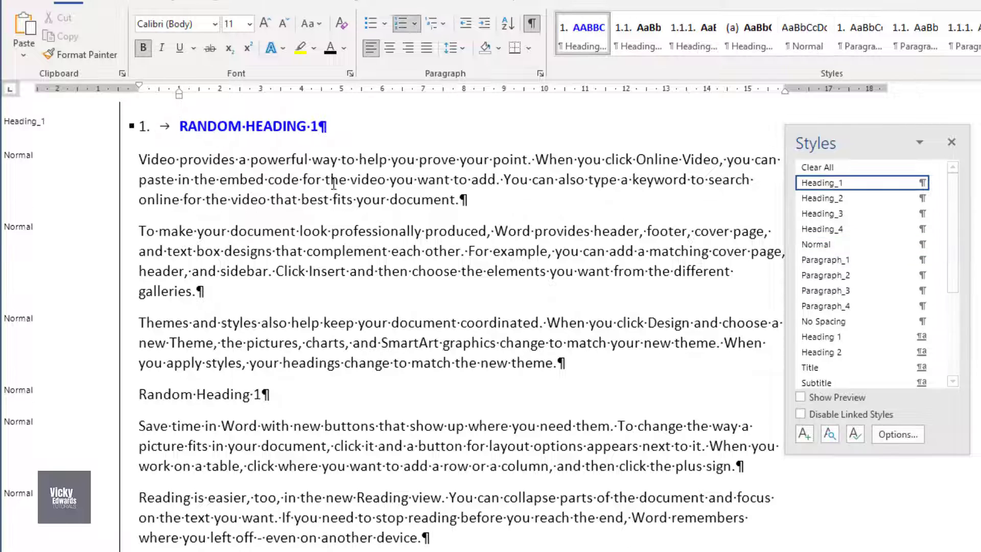
drag(280, 179, 306, 328)
click(842, 275)
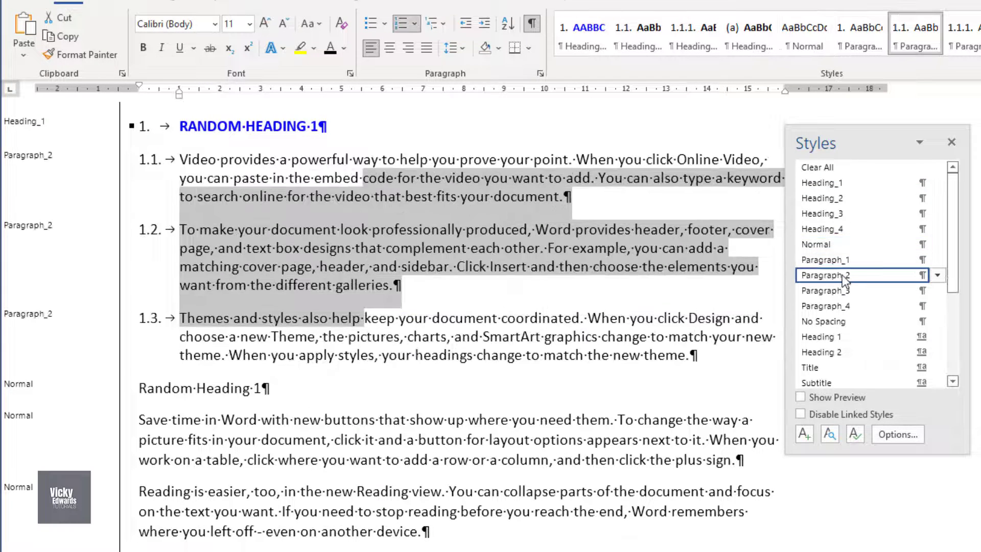
click(407, 369)
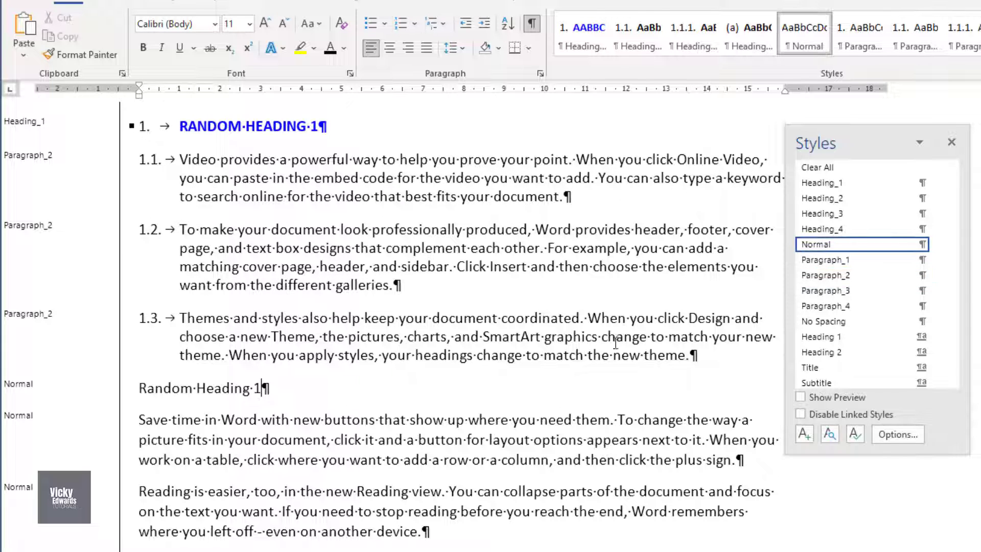
click(855, 186)
drag(293, 442, 342, 551)
click(838, 275)
Apply Heading_1 to the third Random Heading 1 line and Heading_2 to the Random heading 2 line below it.
scroll(469, 456, down, 7)
click(291, 235)
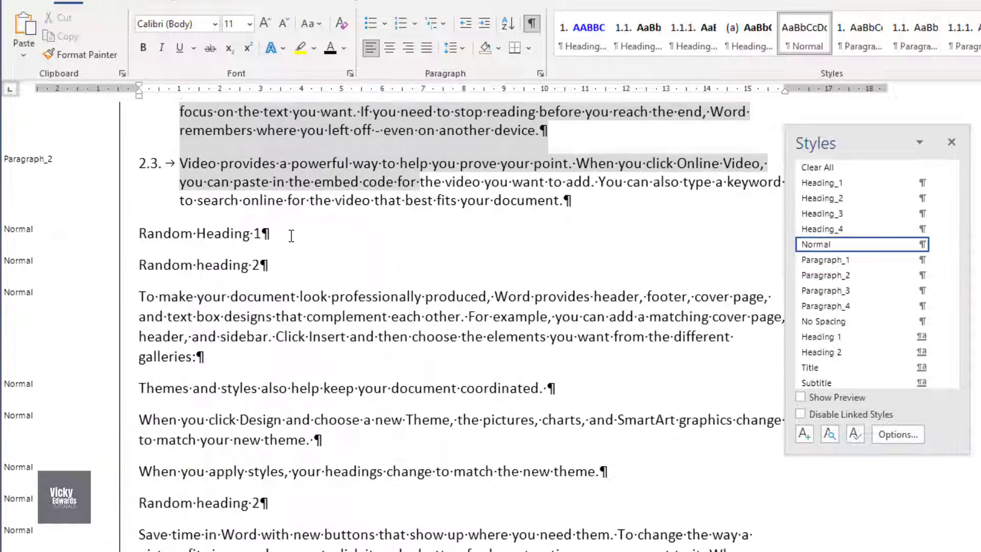
click(843, 183)
click(412, 263)
click(860, 198)
Apply Paragraph_3 to the paragraph under the first Random heading 2 and Paragraph_4 to the three short paragraphs following it.
click(382, 301)
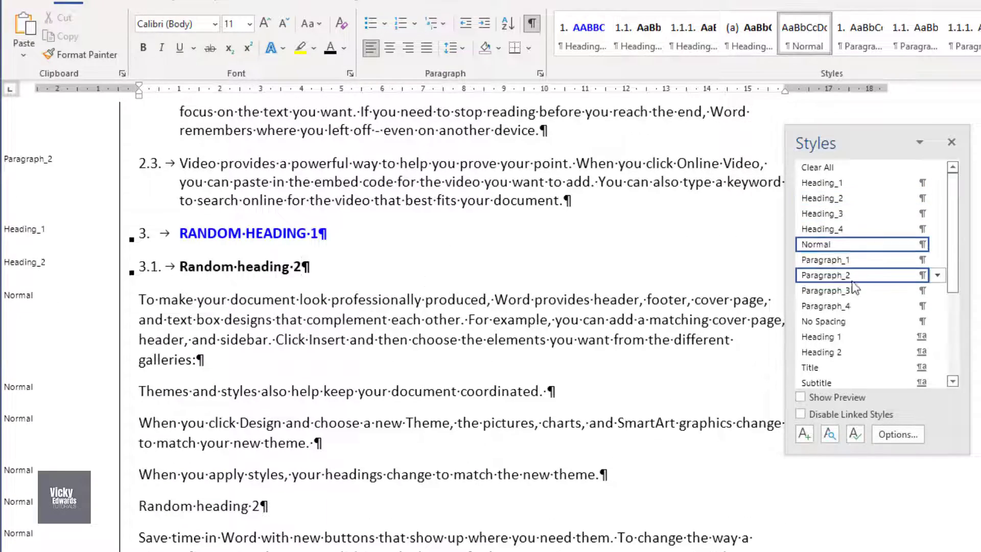
click(843, 290)
drag(276, 390, 605, 472)
click(826, 305)
Apply Heading_2 to the second Random heading 2 line and Paragraph_3 to the two paragraphs below it.
scroll(459, 358, down, 3)
click(214, 418)
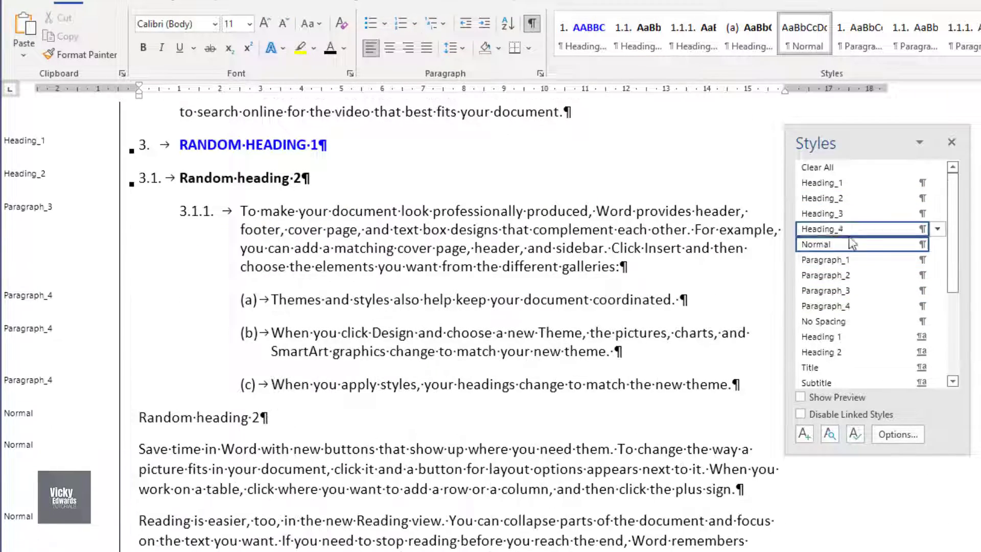
click(823, 198)
drag(409, 455, 562, 523)
click(826, 290)
Apply Paragraph_4 to the three short paragraphs after 3.2.2 and Paragraph_3 to the "To make your document look professionally produced" paragraph following them.
scroll(460, 357, down, 2)
drag(181, 491, 757, 523)
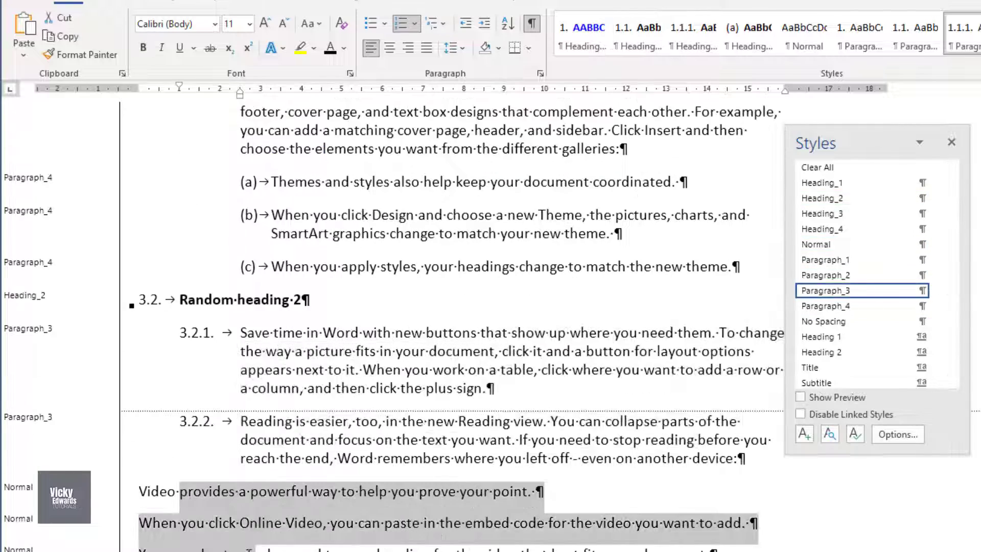
click(841, 290)
click(830, 308)
scroll(460, 383, down, 3)
click(307, 427)
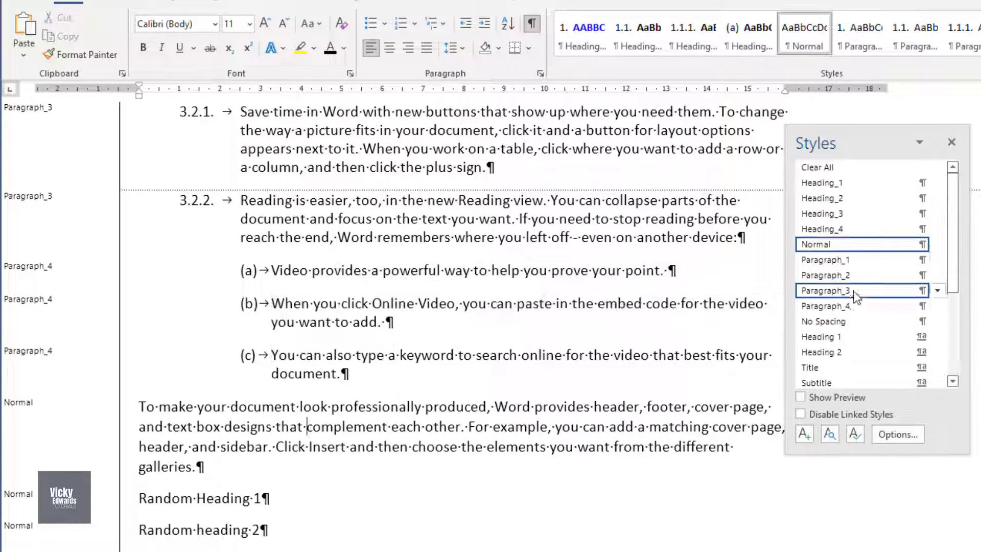
click(853, 291)
Apply Heading_1 and Heading_2 to the fourth Random Heading 1 and its subheading, and Paragraph_3 to the two paragraphs beneath.
click(262, 496)
click(822, 182)
click(267, 527)
click(822, 199)
scroll(459, 383, down, 2)
drag(219, 436, 330, 528)
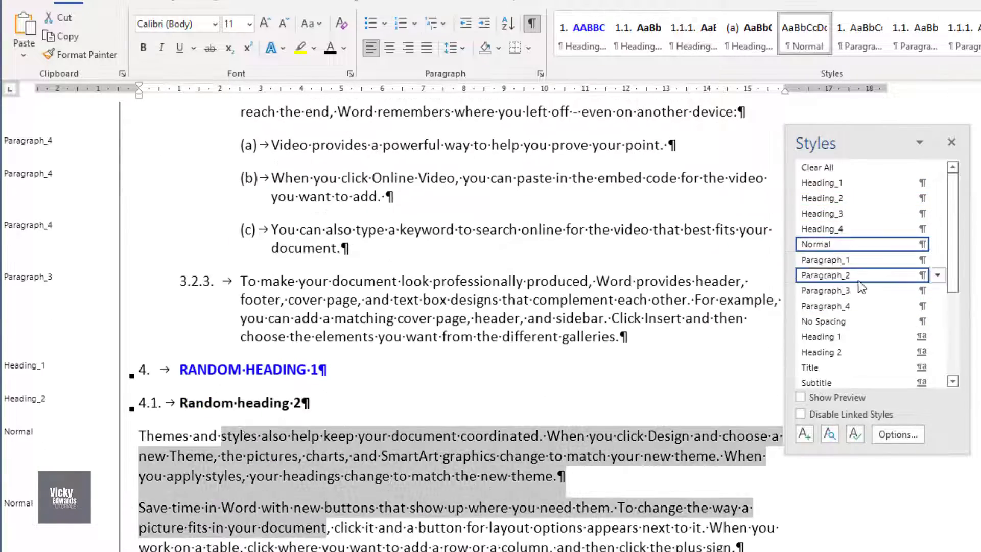
click(854, 290)
Apply Heading_3 to the Random heading 3 line and Paragraph_4 to the four paragraphs below it.
scroll(459, 383, down, 2)
click(262, 443)
click(832, 213)
scroll(460, 383, down, 2)
drag(227, 404, 291, 551)
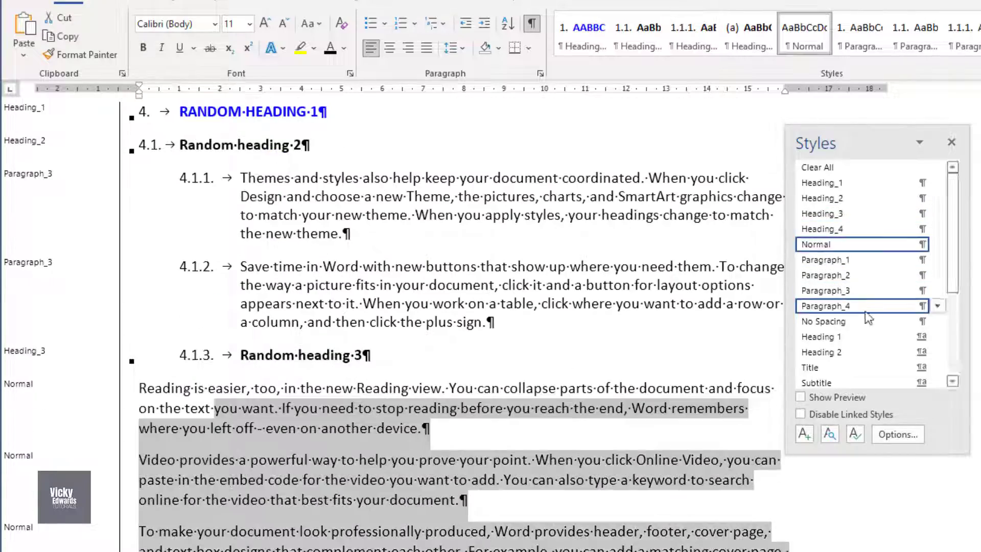
click(864, 308)
Apply Heading_1 to the fifth Random Heading 1 line and Paragraph_2 to the body text beneath it.
scroll(460, 383, down, 5)
click(294, 455)
click(824, 183)
drag(262, 501, 292, 551)
click(848, 276)
click(307, 551)
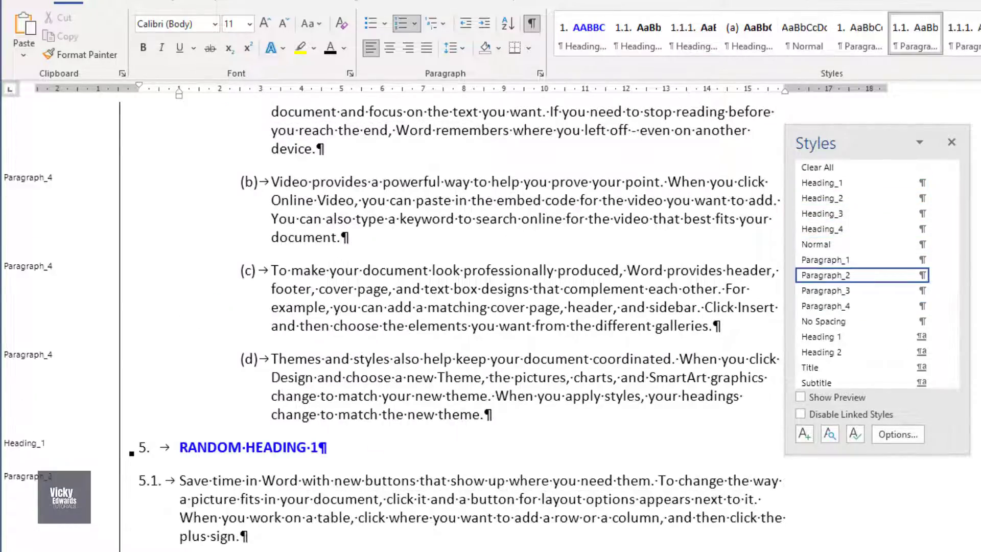
Modify the Heading_1 style to use red Times New Roman text at 14 pt.
scroll(459, 327, up, 20)
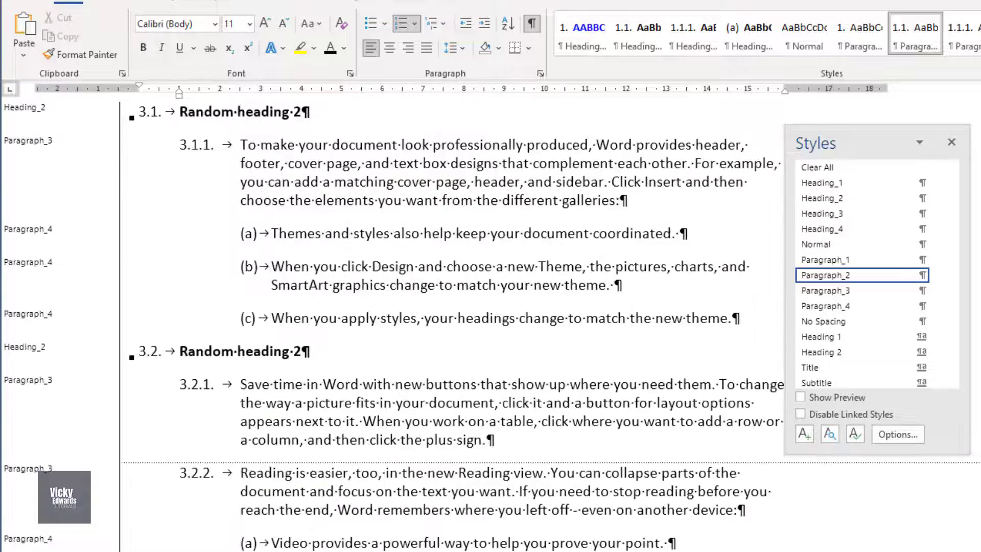
scroll(460, 327, up, 3)
click(936, 182)
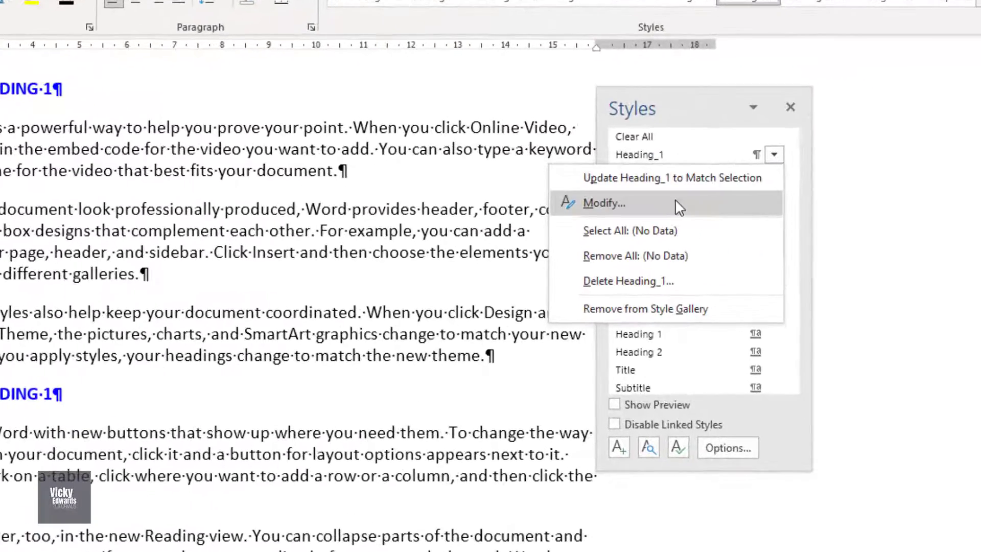
click(675, 203)
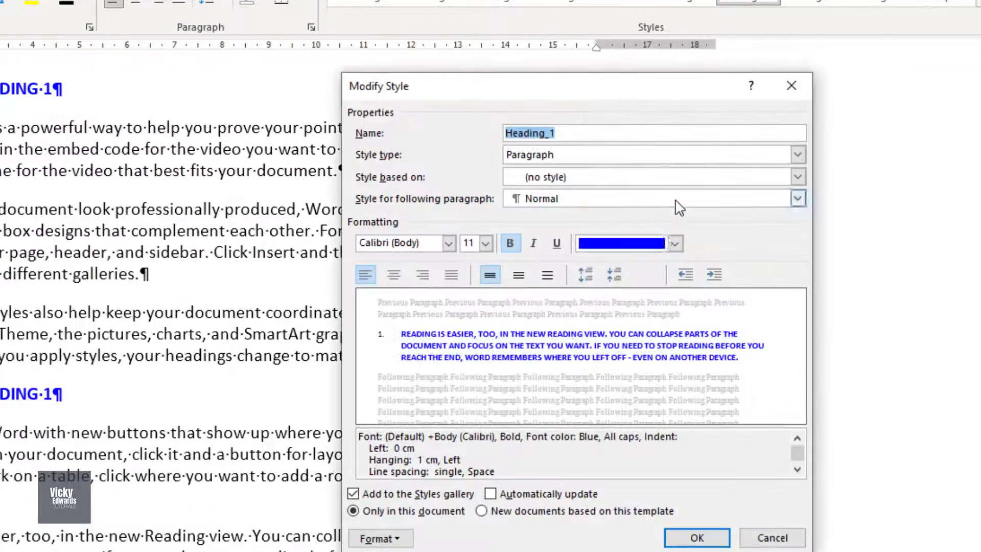
click(676, 244)
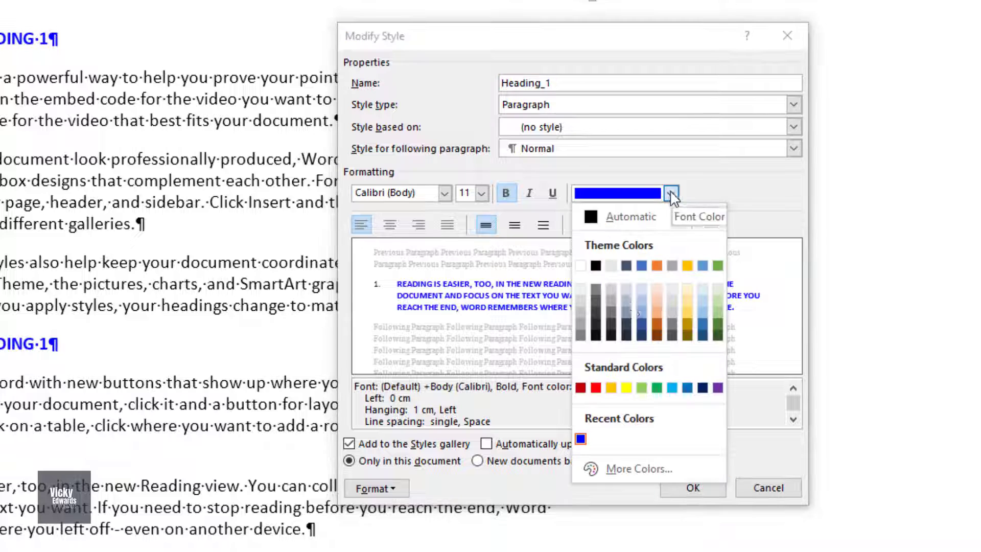
click(595, 387)
click(445, 192)
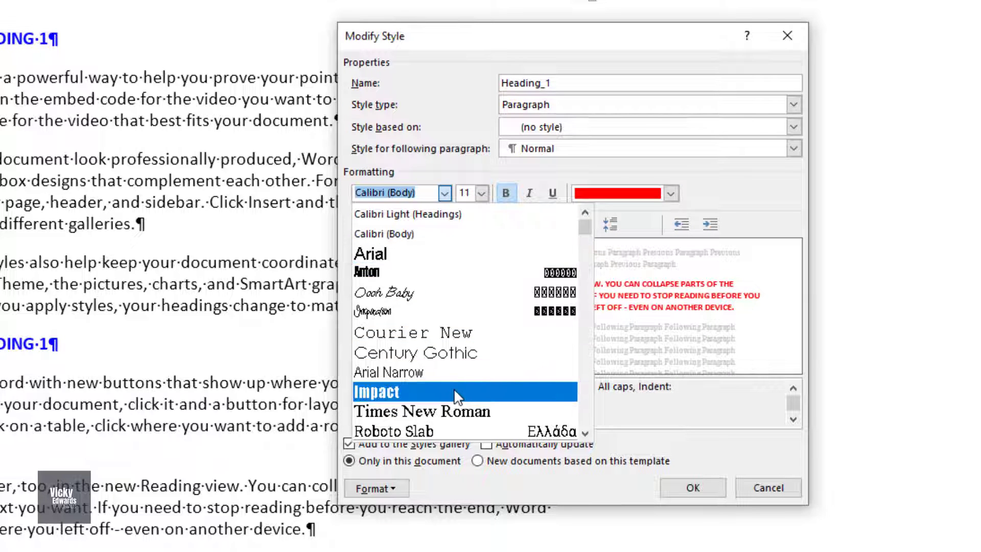
click(461, 405)
click(482, 192)
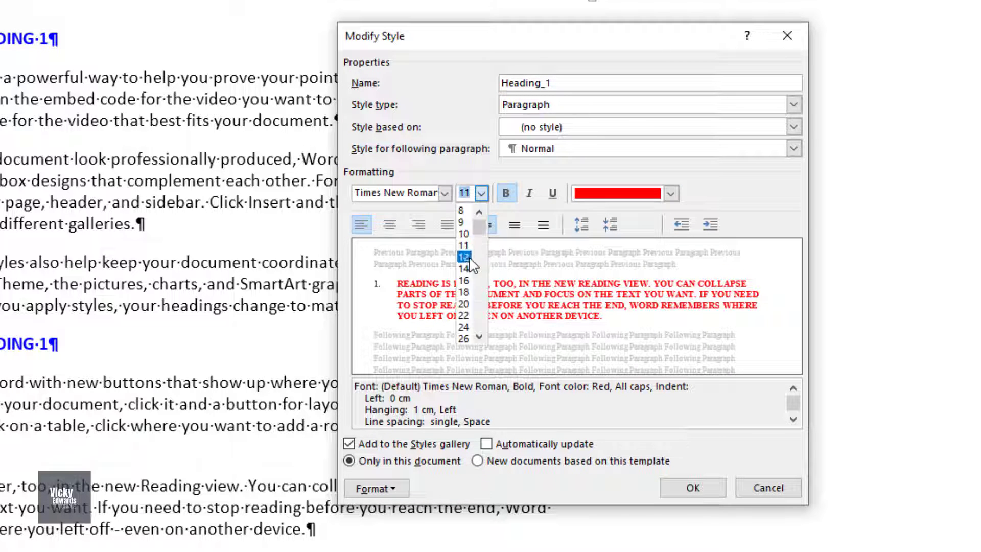
click(467, 268)
click(693, 488)
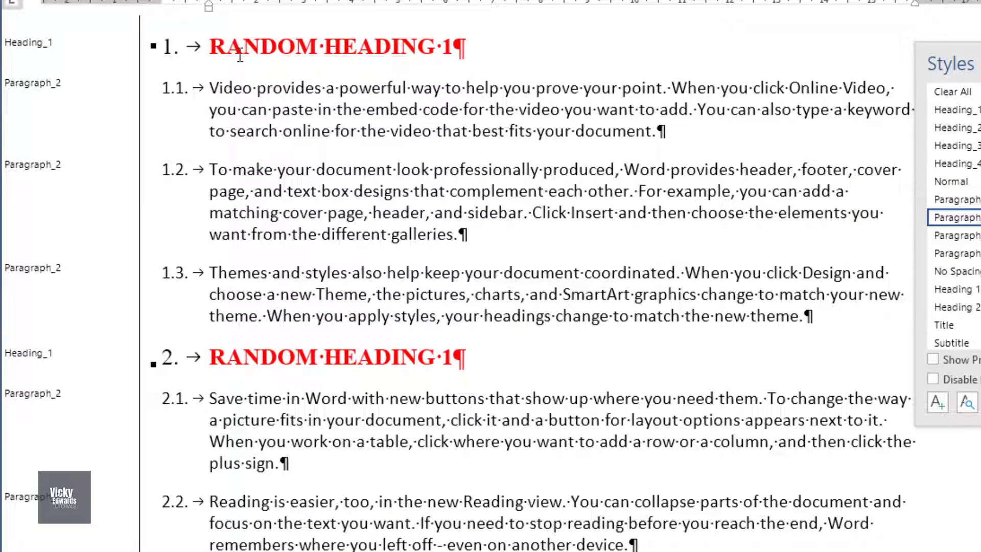
Review the level 1 headings throughout the document after the style change.
scroll(587, 237, down, 8)
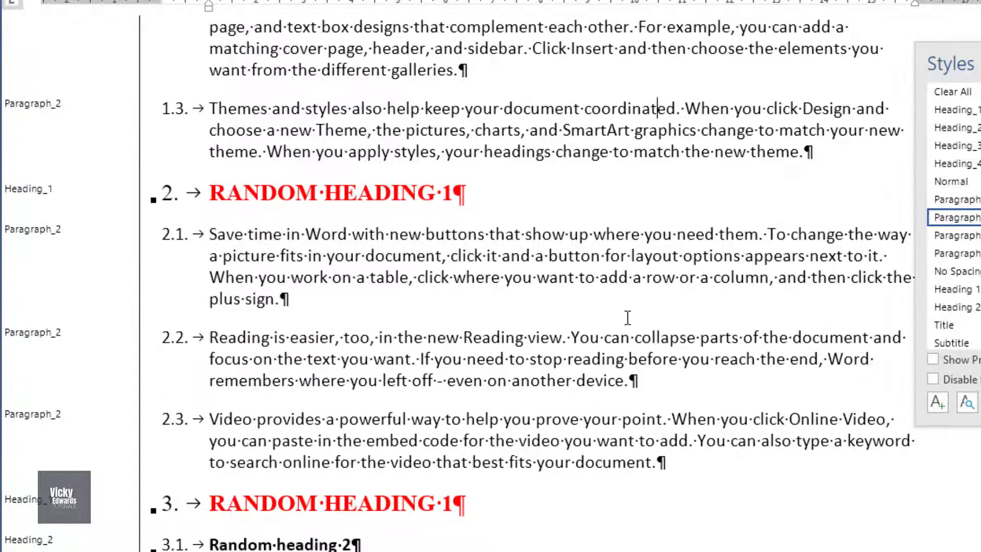
scroll(638, 317, down, 9)
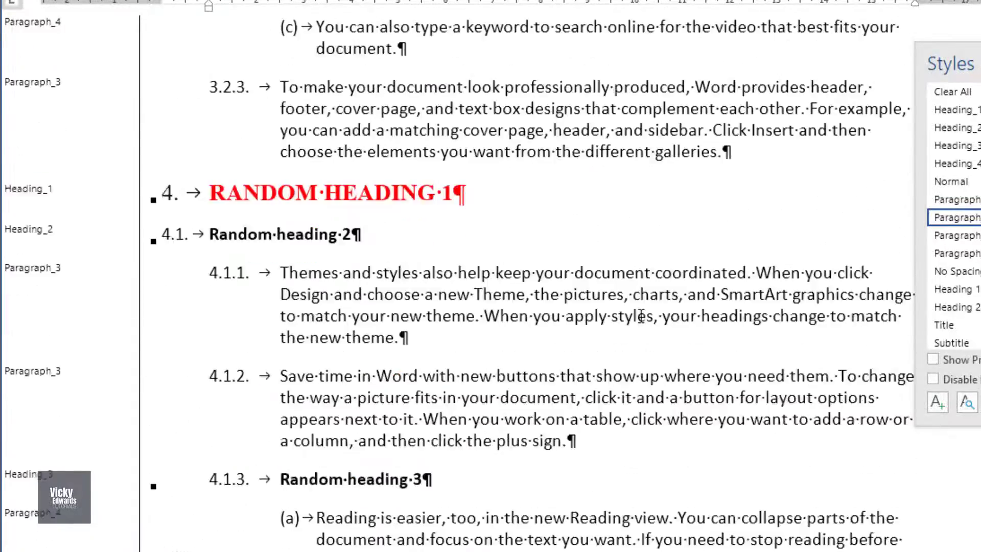
scroll(640, 316, up, 9)
scroll(640, 317, up, 8)
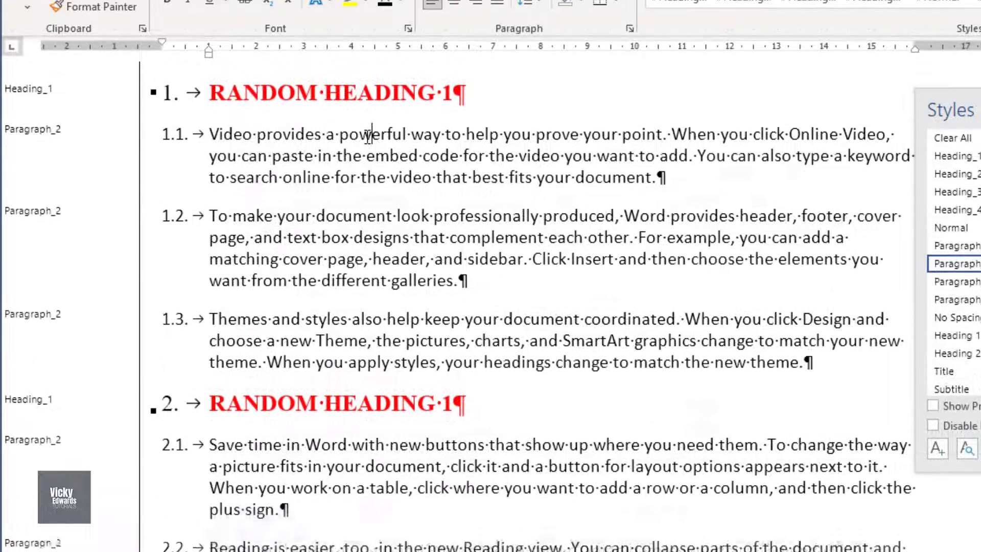
Format the word "powerful" in paragraph 1.1 as bold and italic.
double_click(373, 89)
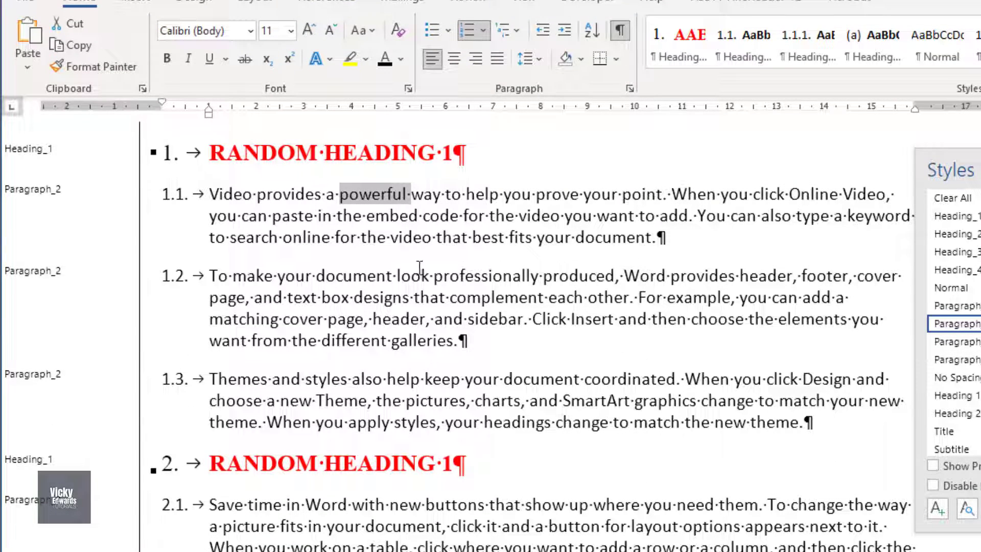
click(167, 59)
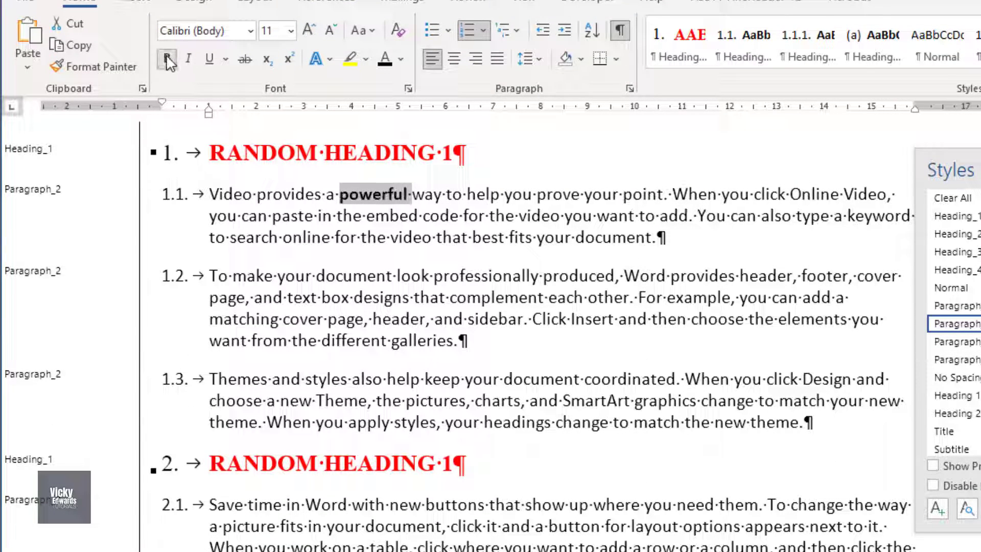
click(189, 60)
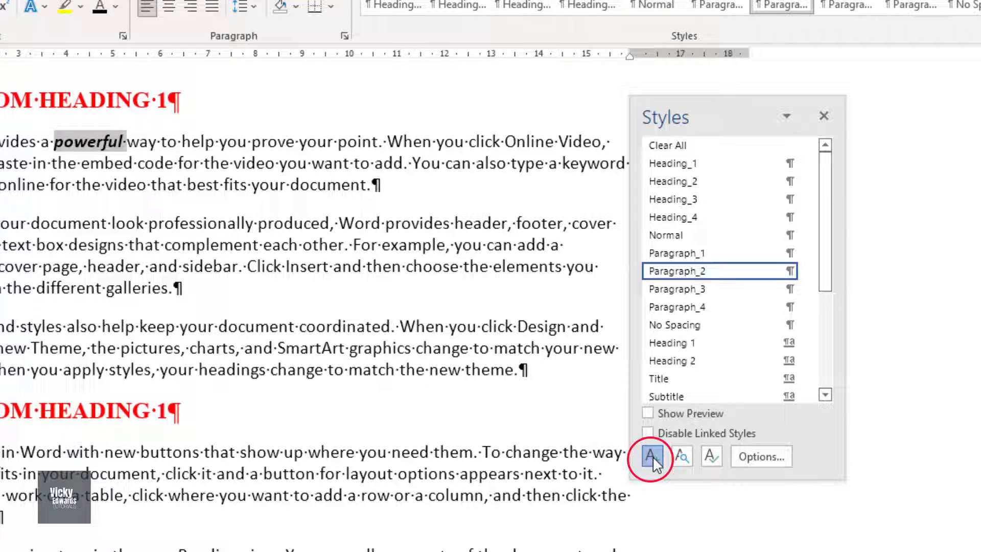
Create a character style named Bold_Italics from the formatting of the selected word.
click(652, 456)
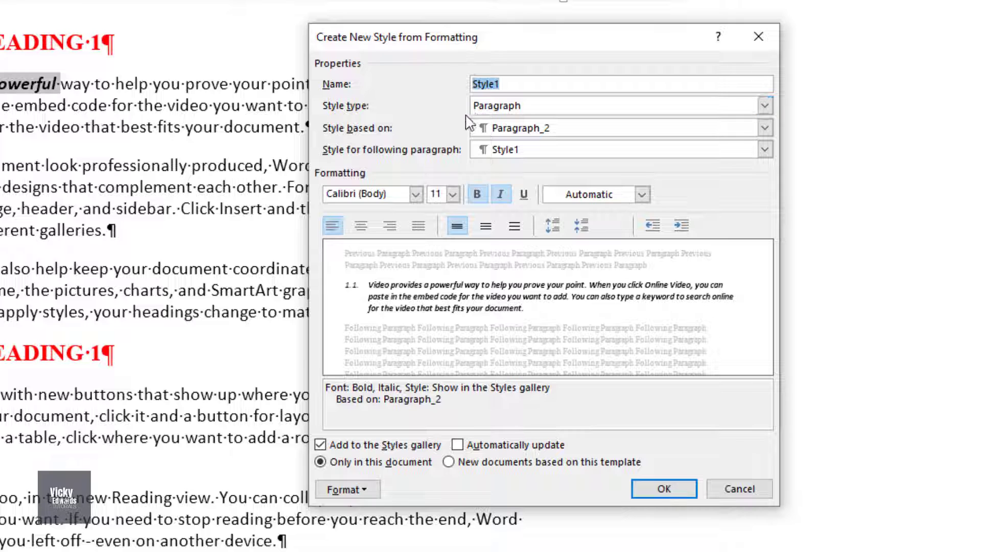
text(Bold_Italics)
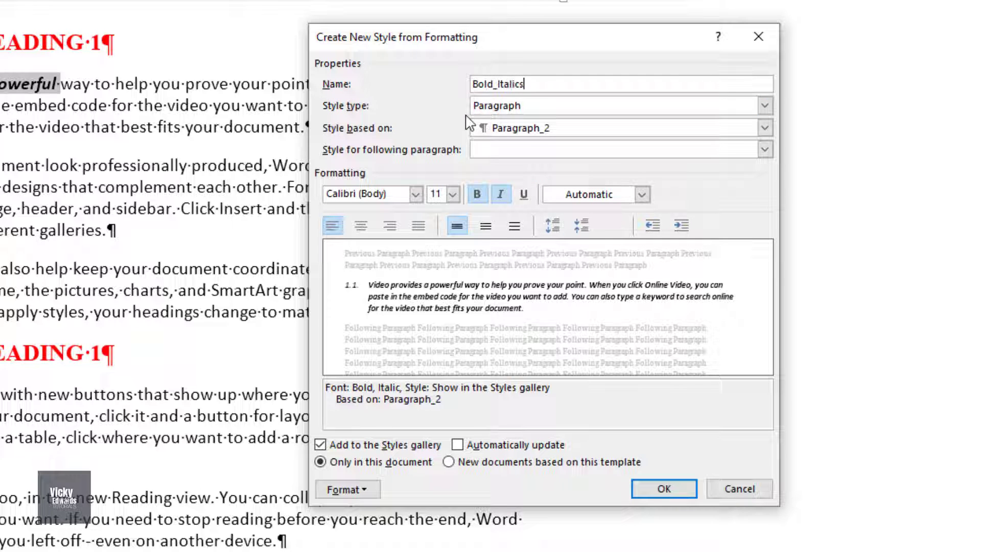
click(765, 106)
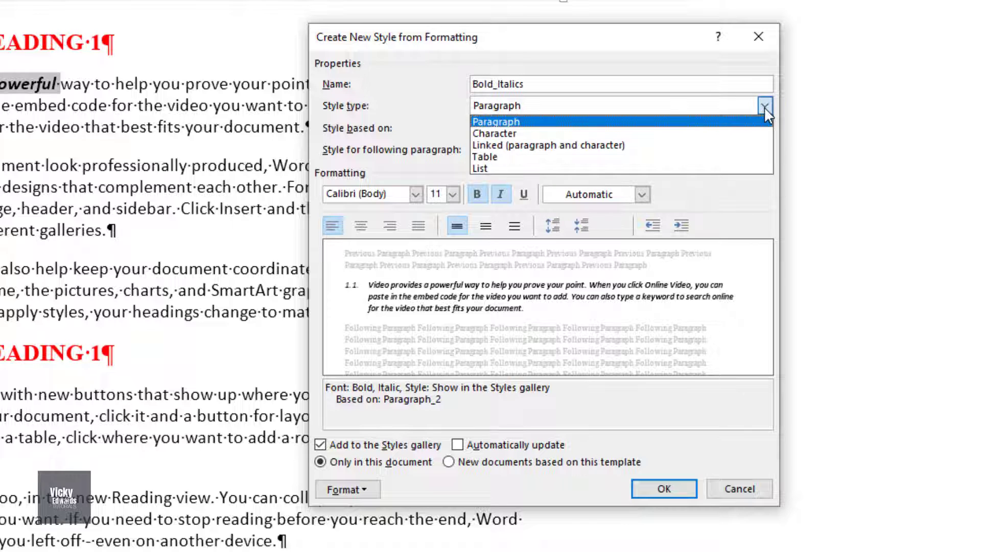
click(732, 133)
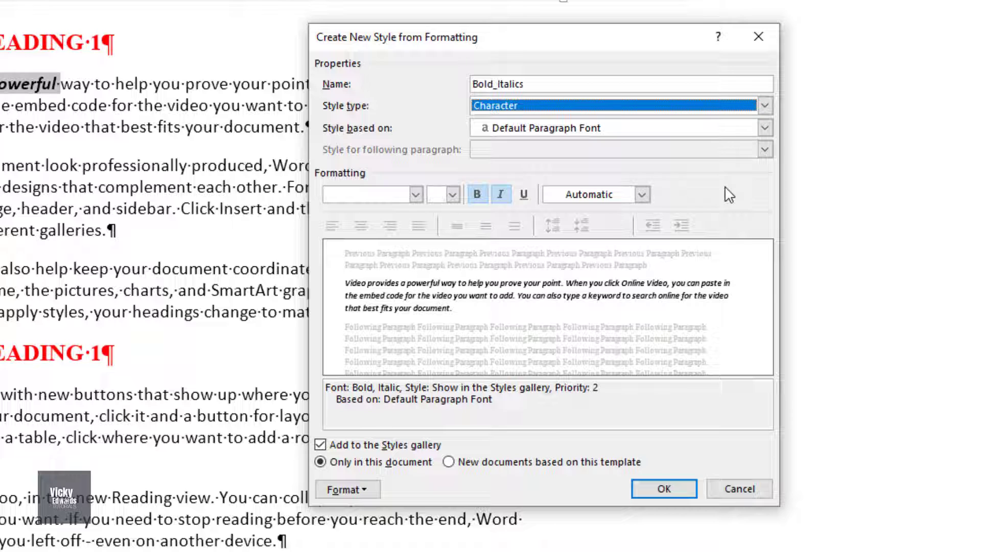
click(665, 489)
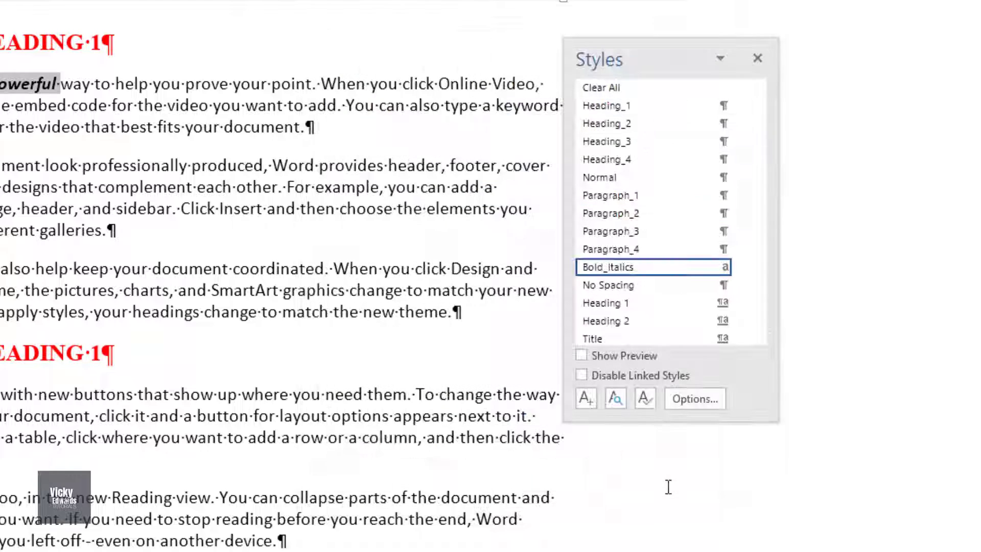
Apply the Bold_Italics style to the words "different" in paragraph 1.2 and "Design" in paragraph 1.3.
click(215, 249)
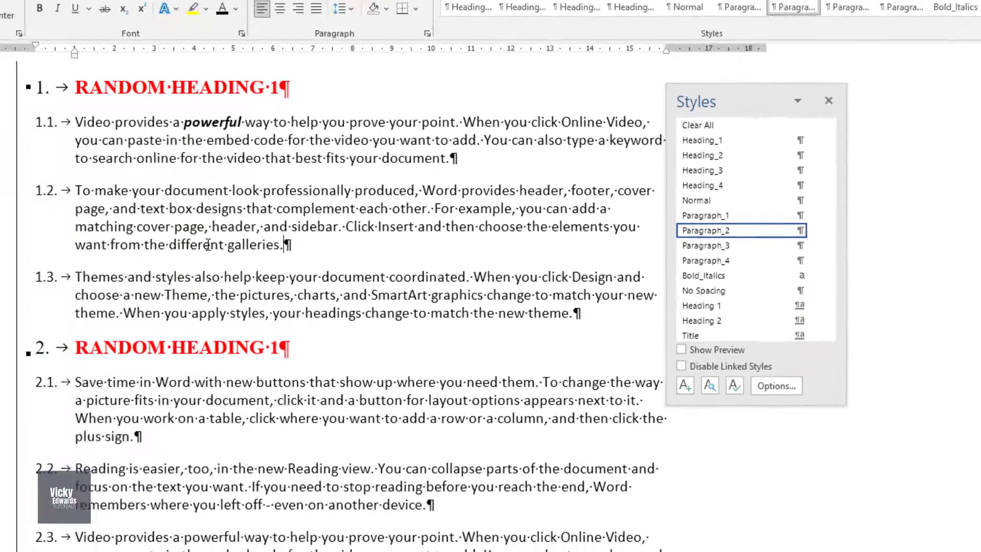
double_click(17, 229)
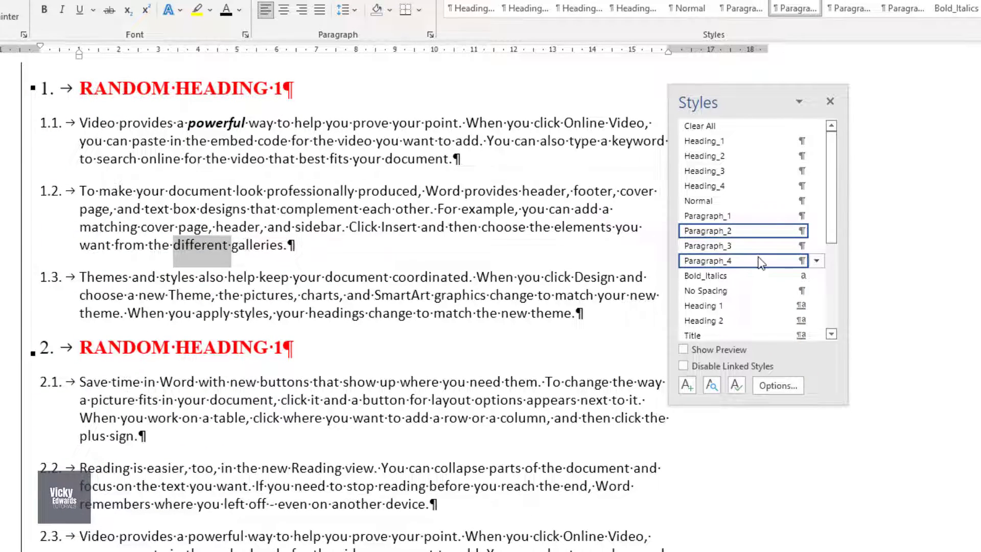
scroll(764, 262, down, 2)
click(715, 189)
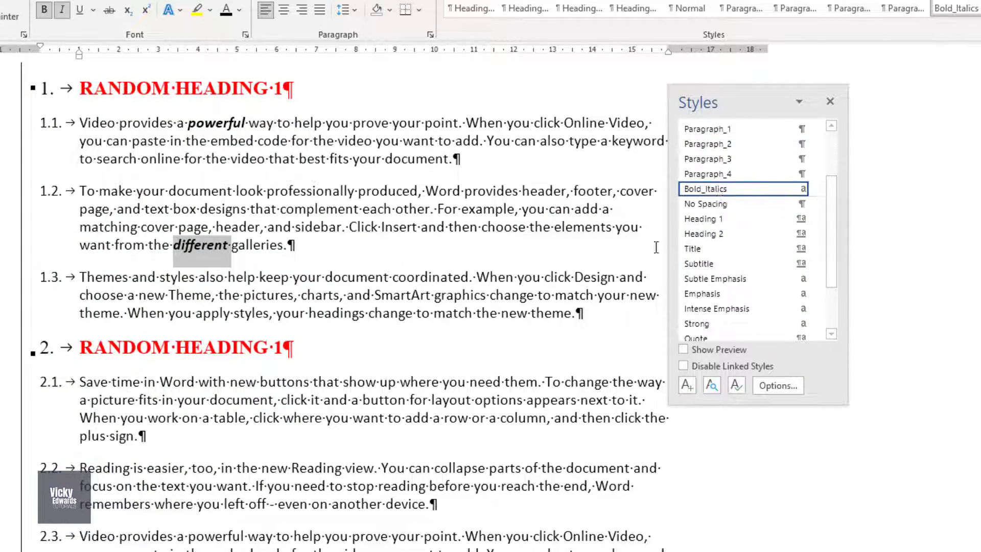
double_click(597, 276)
click(734, 189)
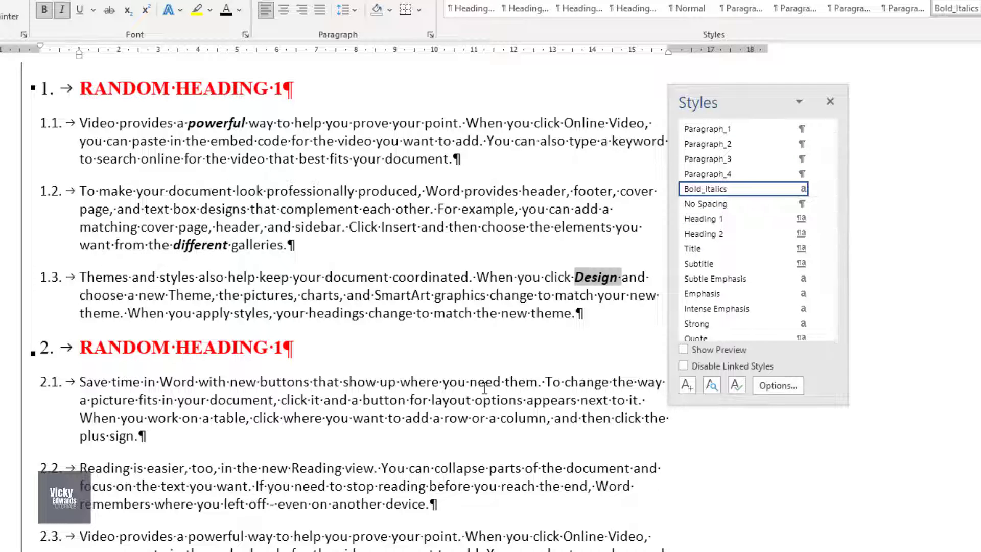
Modify the Bold_Italics style to use the recently used blue as its font colour.
right_click(731, 189)
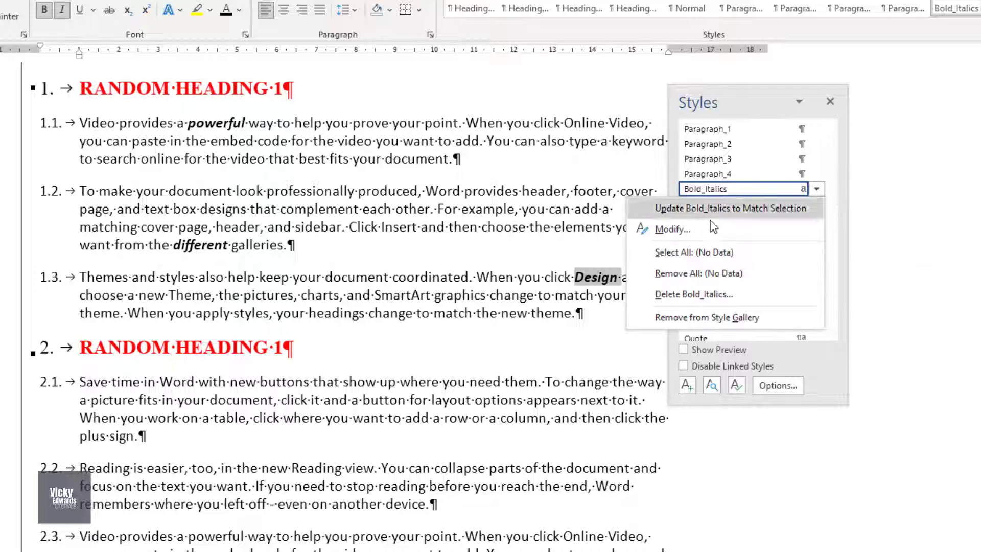
click(710, 231)
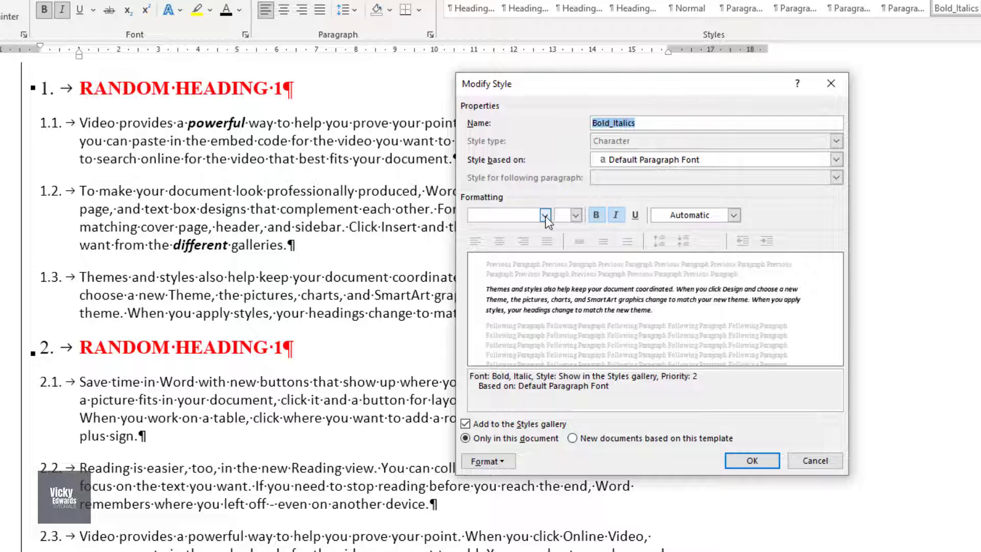
click(544, 216)
click(731, 214)
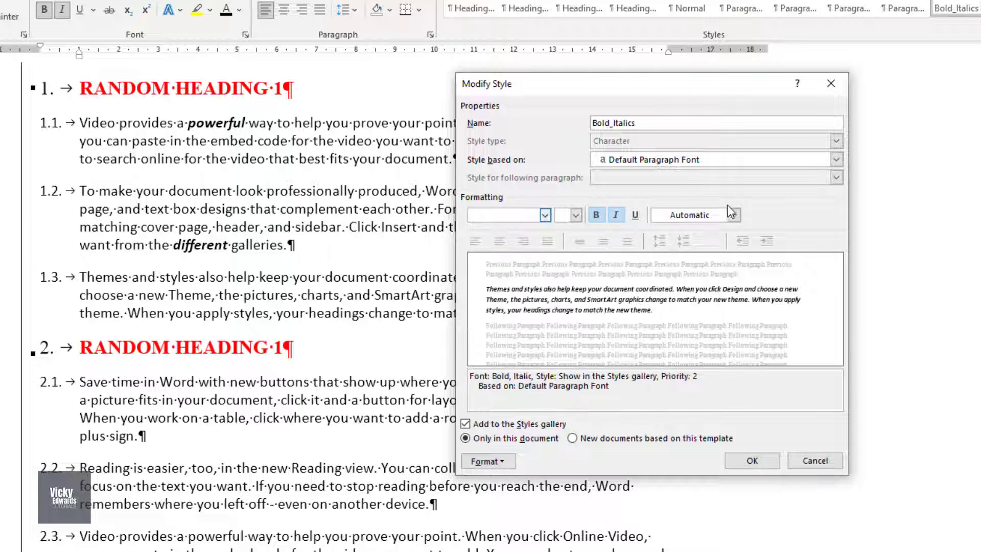
click(734, 215)
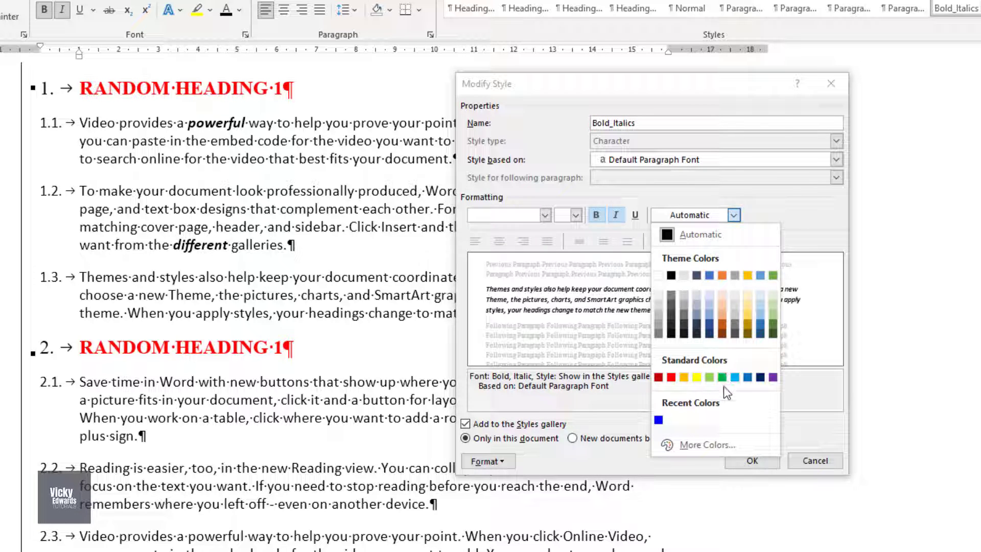
click(659, 419)
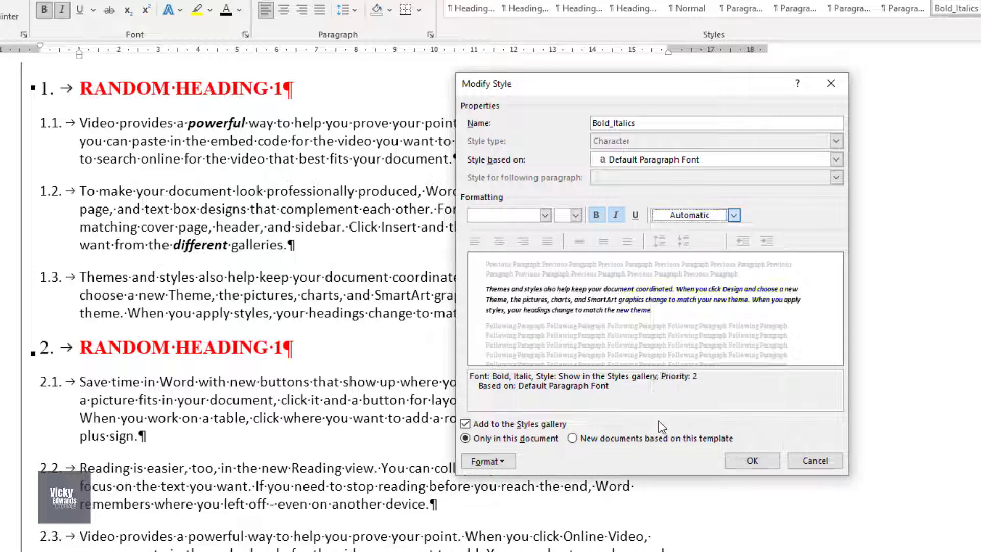
click(752, 461)
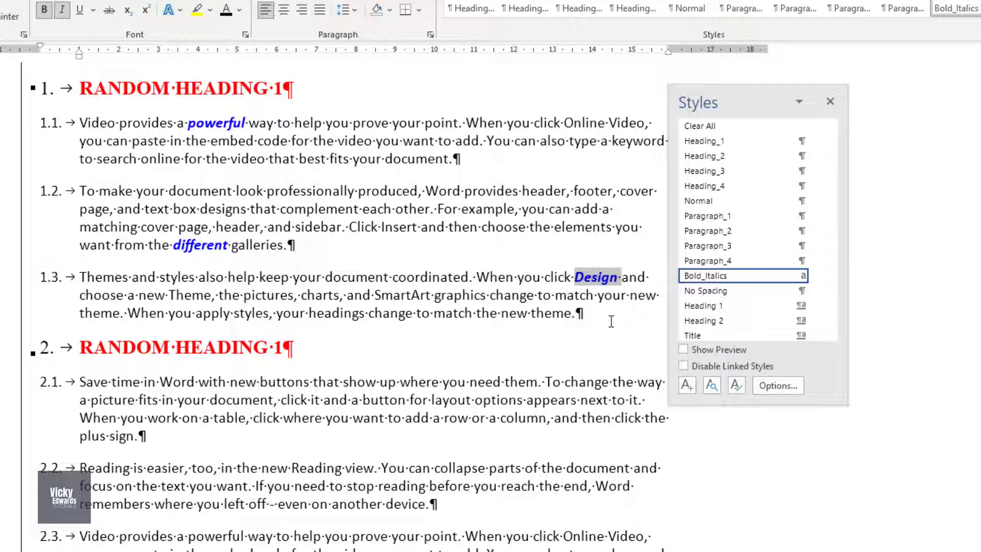
click(611, 321)
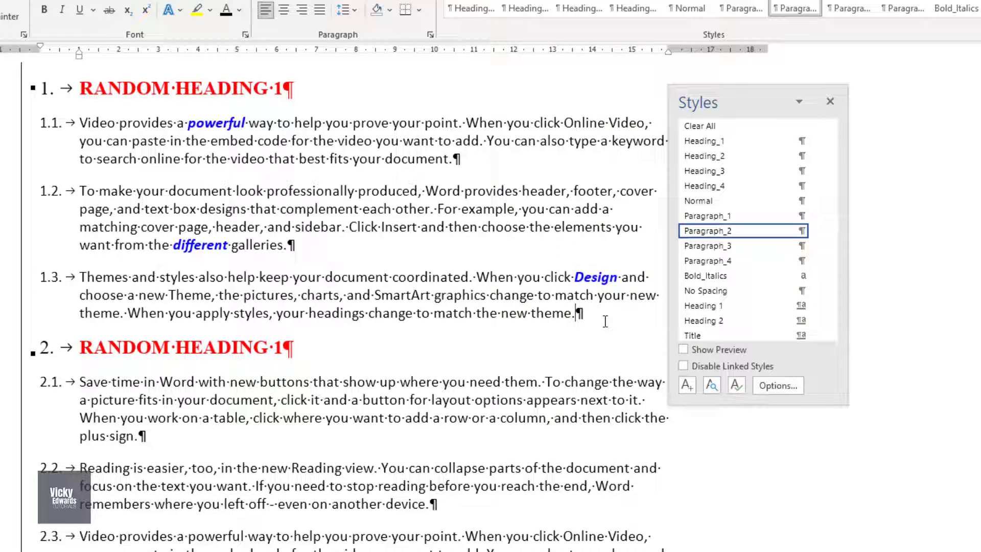